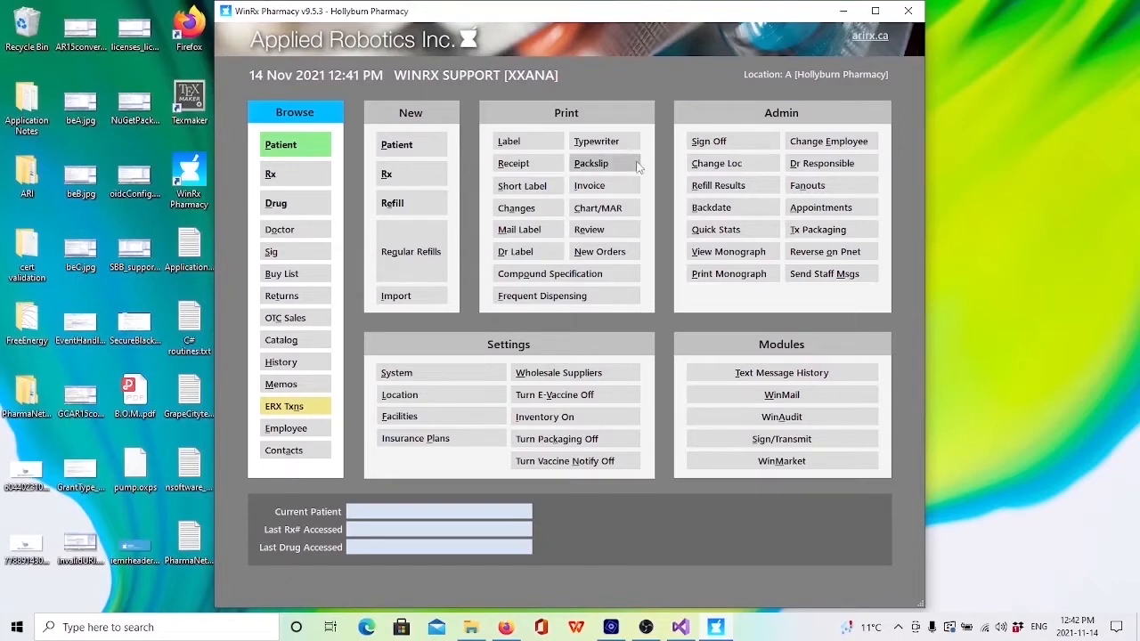
Step: Review the stock control setting in Hollyburn Pharmacy's location record and check the list of wholesale suppliers
{"action": "left_click", "coordinate": [445, 397]}
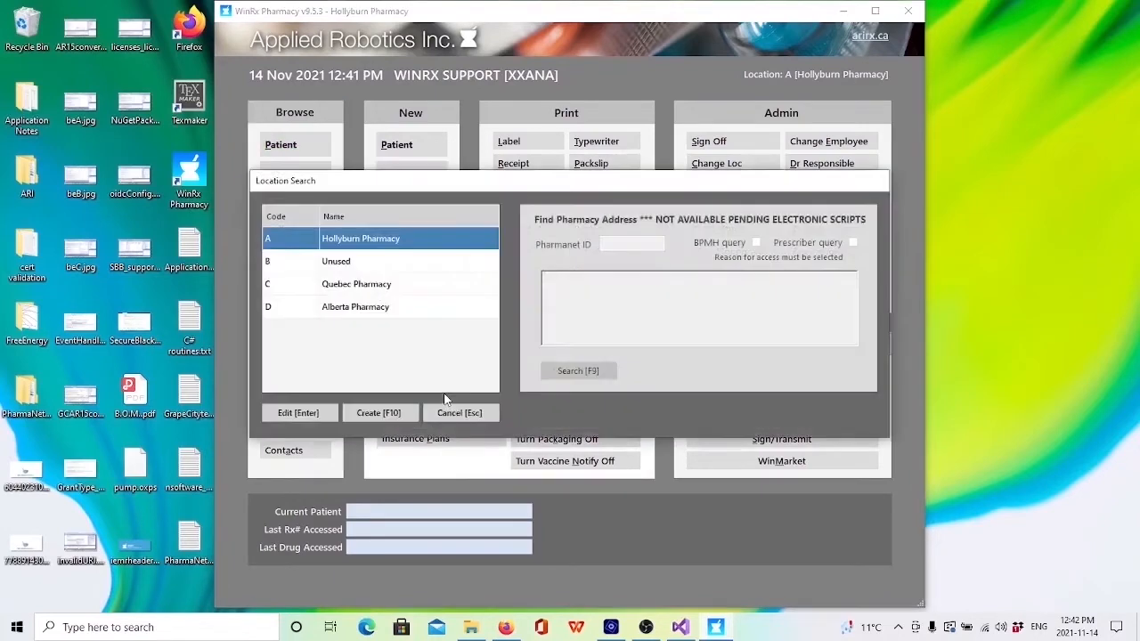
{"action": "key", "text": "Return"}
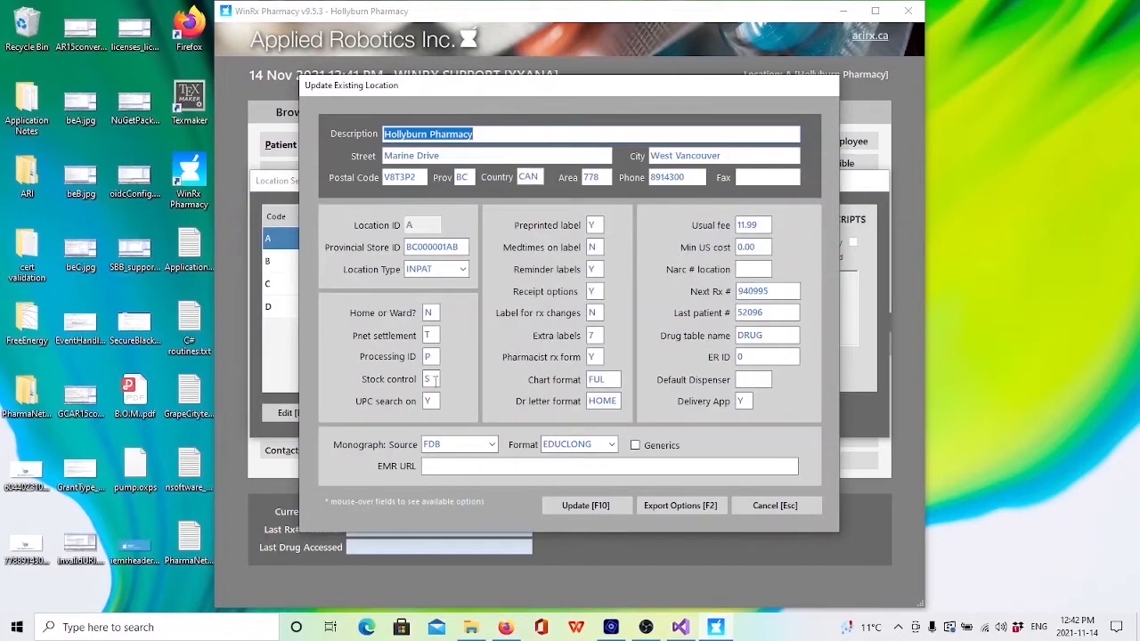
{"action": "mouse_move", "coordinate": [434, 379]}
{"action": "left_click", "coordinate": [781, 506]}
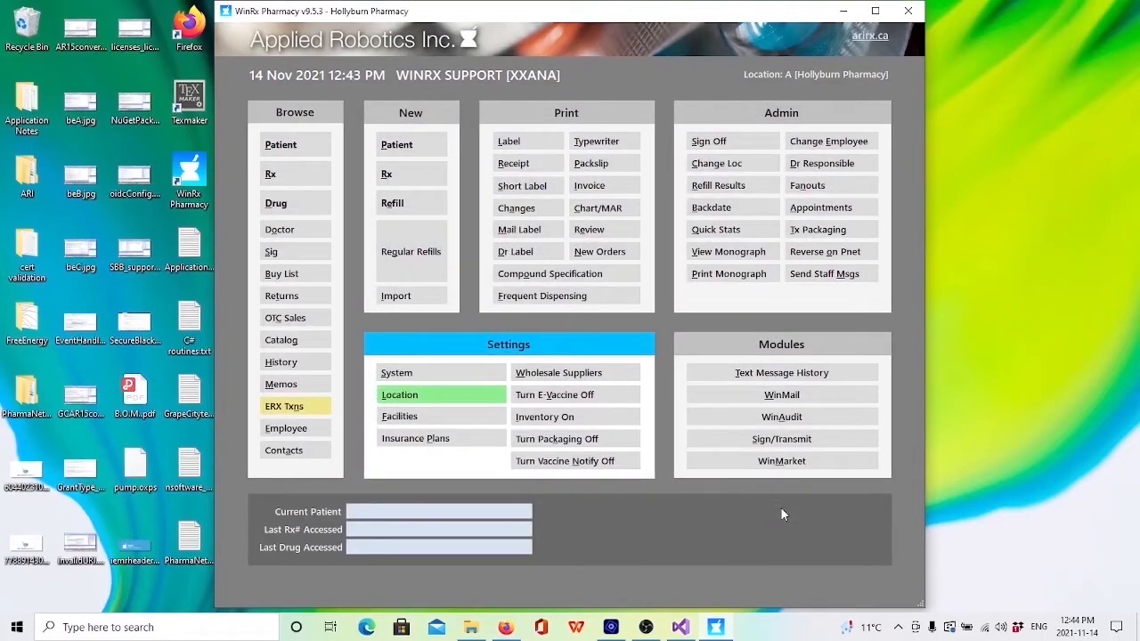
{"action": "left_click", "coordinate": [561, 379]}
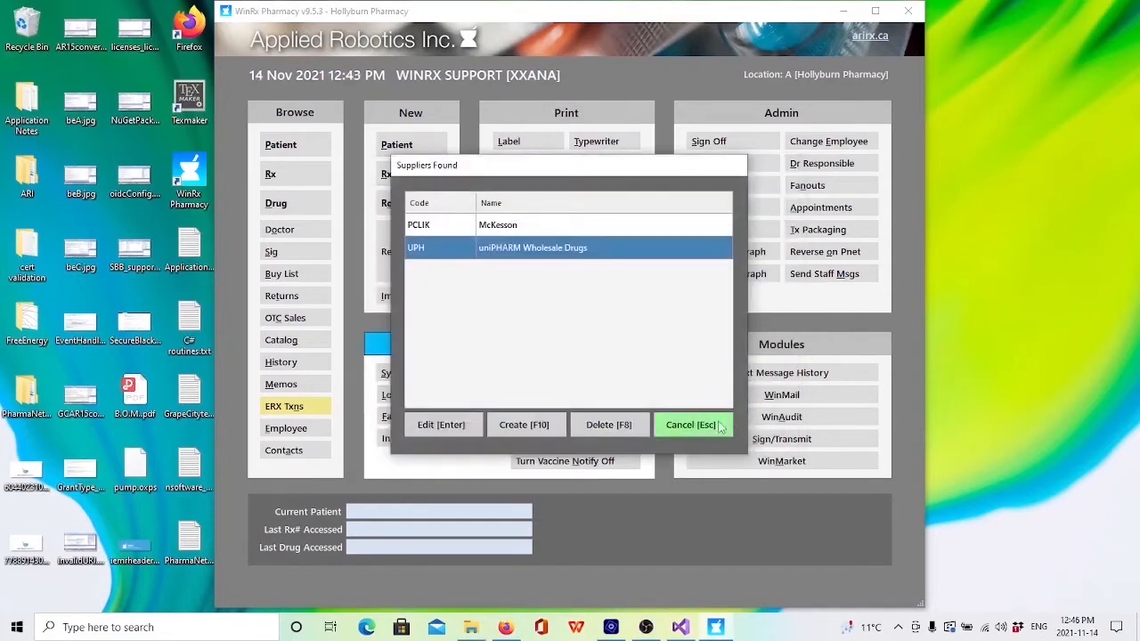
{"action": "left_click", "coordinate": [700, 424]}
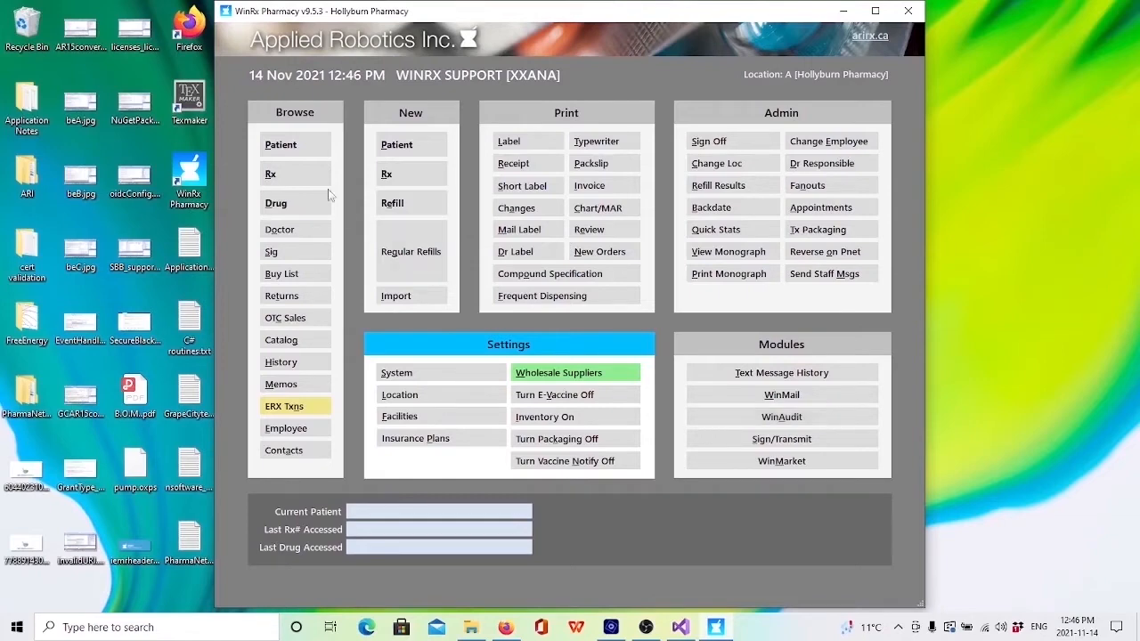
Step: Find the patient by surname and start a new prescription for the second matching record
{"action": "left_click", "coordinate": [285, 148]}
{"action": "type", "text": "SMITH"}
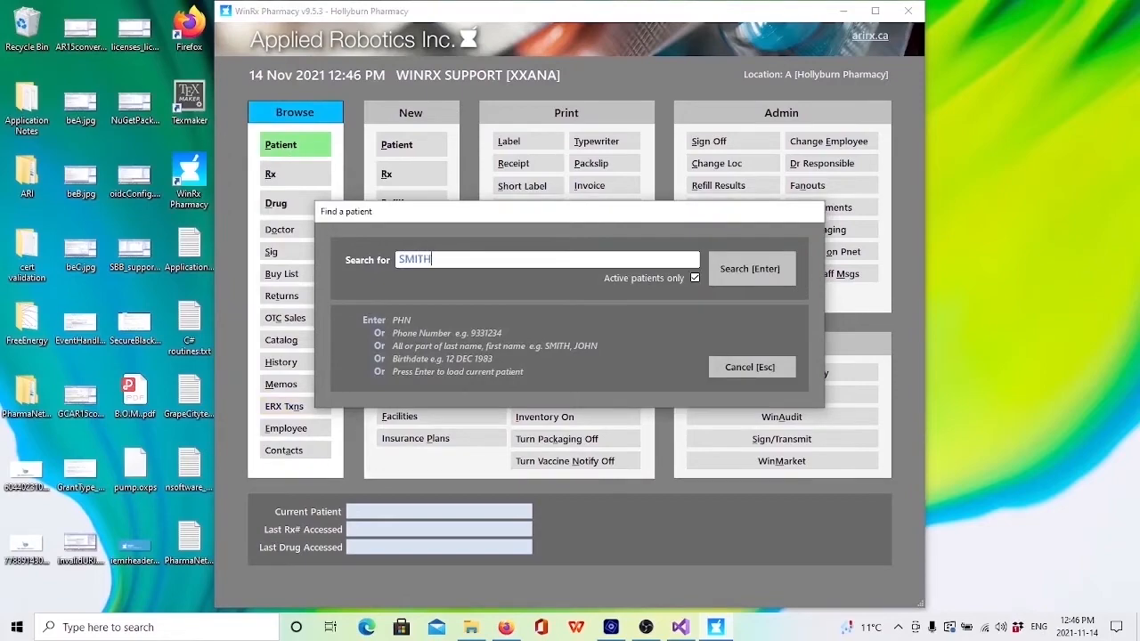
{"action": "key", "text": "Return"}
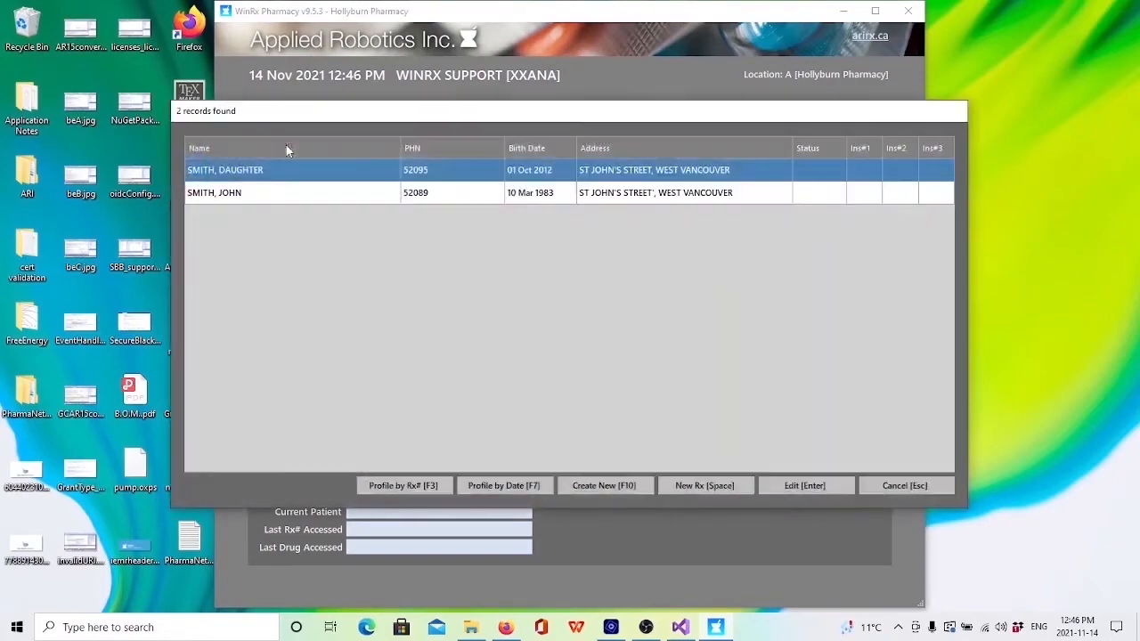
{"action": "key", "text": "Down"}
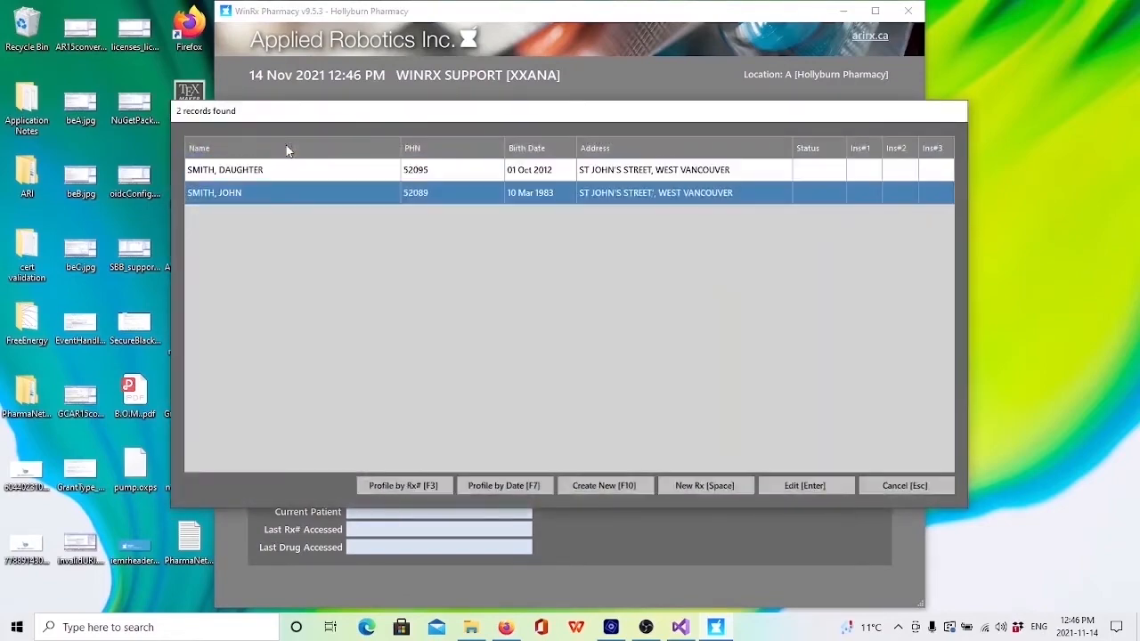
{"action": "key", "text": "Escape"}
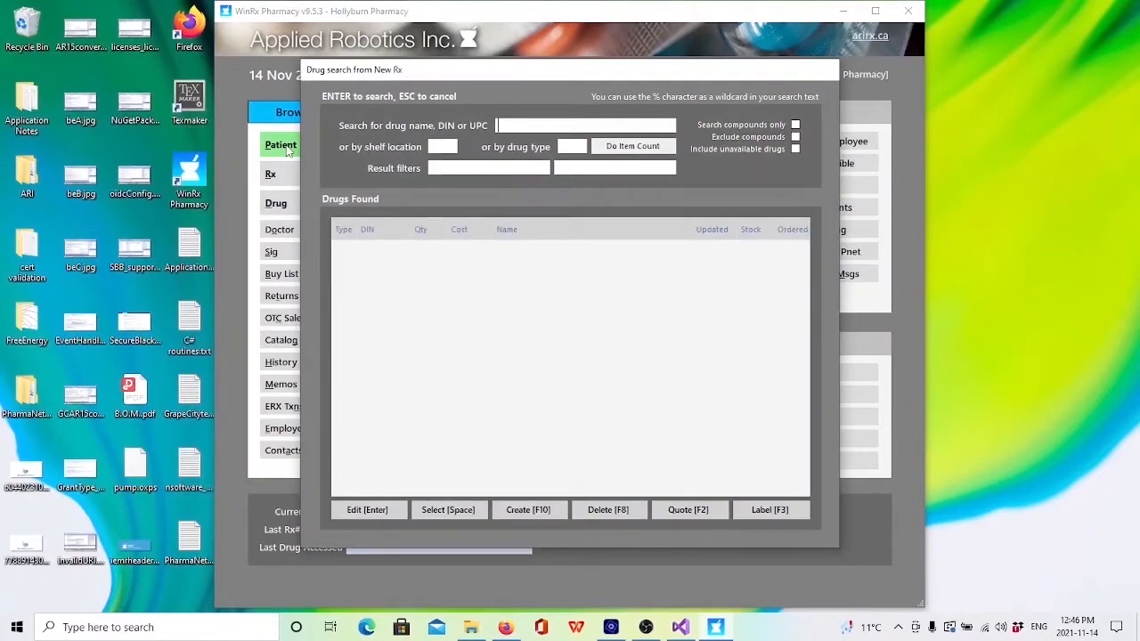
Step: Search the drugs for AMOX and open the record of Amoxcillin 250mg/5ml TEVA
{"action": "type", "text": "AMOX"}
{"action": "key", "text": "Return"}
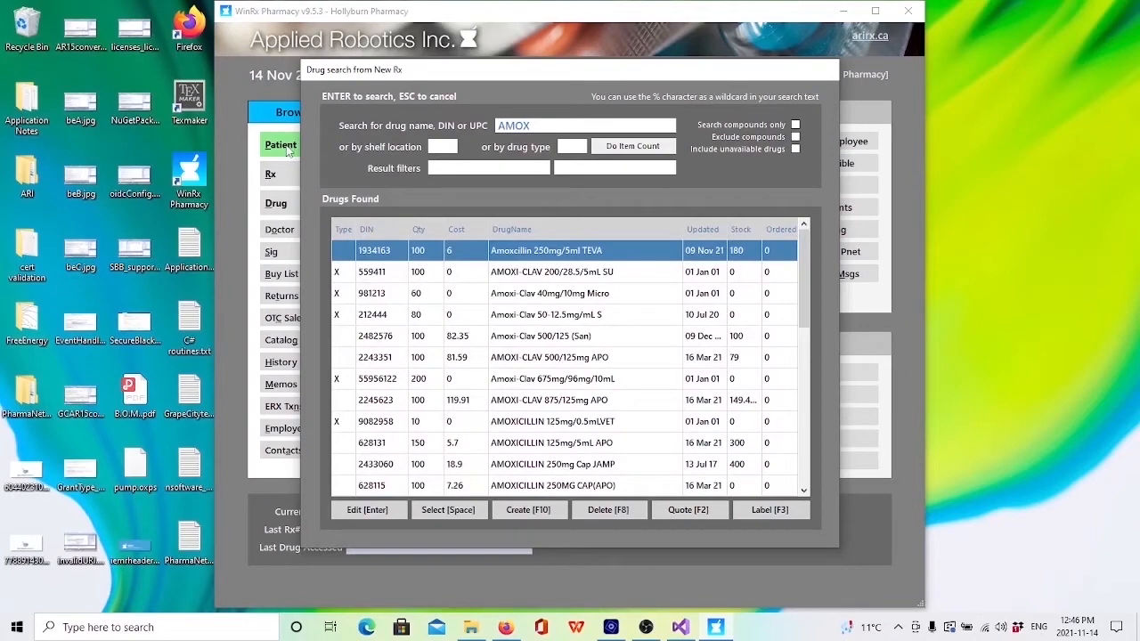
{"action": "key", "text": "Return"}
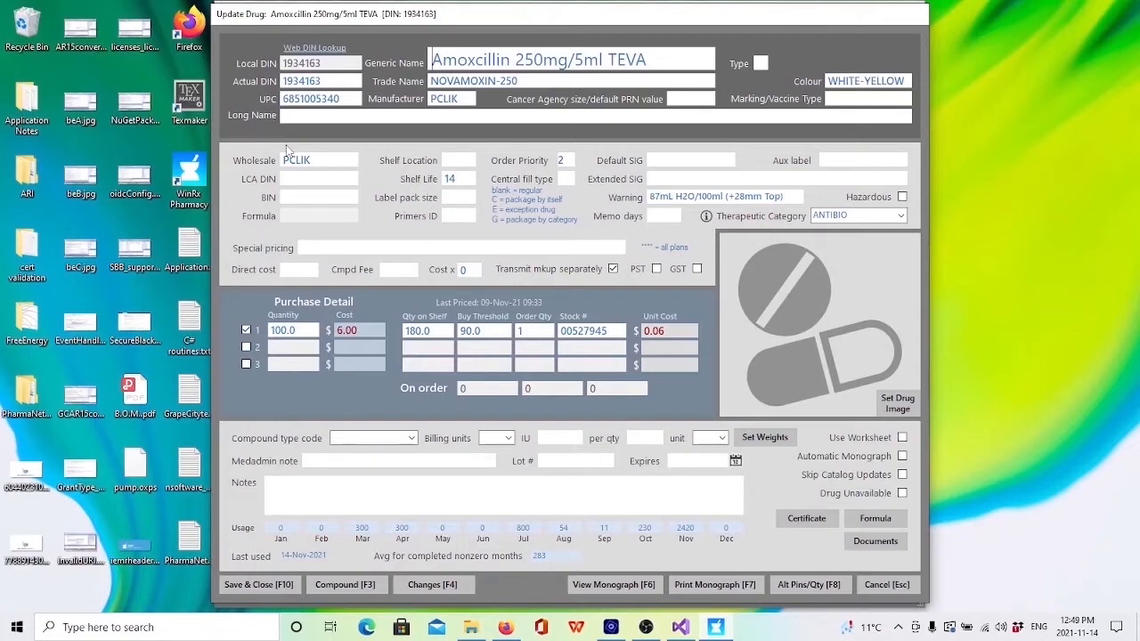
Step: Set the order quantity in the first purchase detail row to 1 and save the drug record
{"action": "double_click", "coordinate": [531, 331]}
{"action": "type", "text": "0"}
{"action": "double_click", "coordinate": [530, 329]}
{"action": "type", "text": "1"}
{"action": "key", "text": "BackSpace"}
{"action": "key", "text": "BackSpace"}
{"action": "type", "text": "1"}
{"action": "key", "text": "F10"}
{"action": "left_click", "coordinate": [532, 341]}
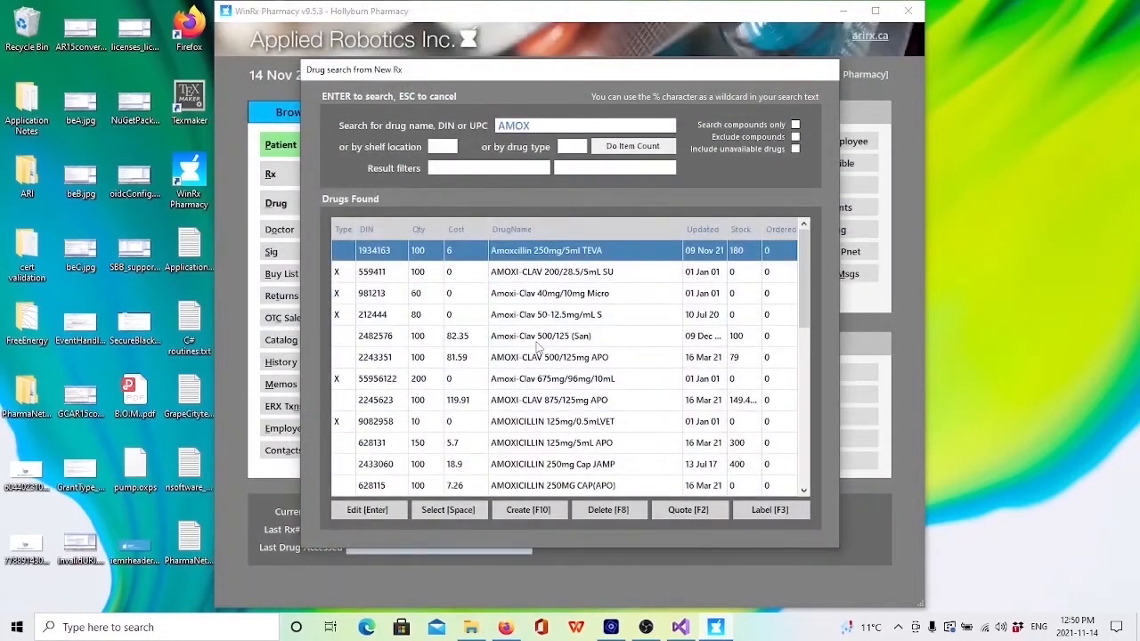
Step: Select Amoxcillin 250mg/5ml TEVA for the prescription and set its quantity to 100 and days to 100
{"action": "key", "text": "space"}
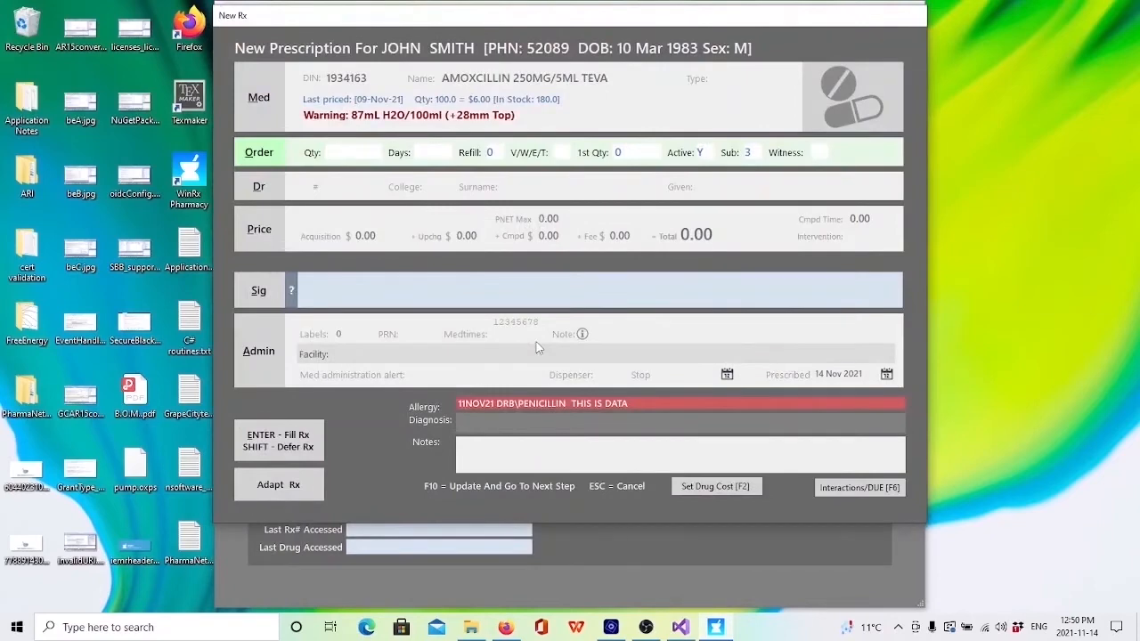
{"action": "type", "text": "100"}
{"action": "key", "text": "Tab"}
{"action": "type", "text": "100"}
{"action": "key", "text": "Return"}
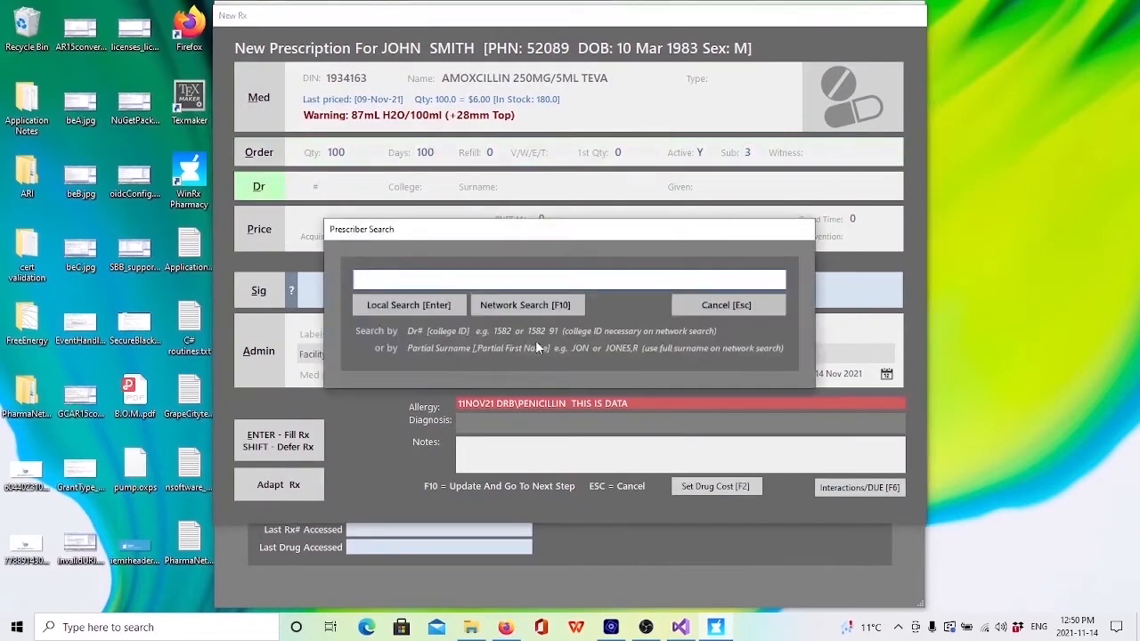
Step: Search the local prescribers for surnames starting with "a" and assign the matching doctor to the prescription
{"action": "type", "text": "a"}
{"action": "key", "text": "Return"}
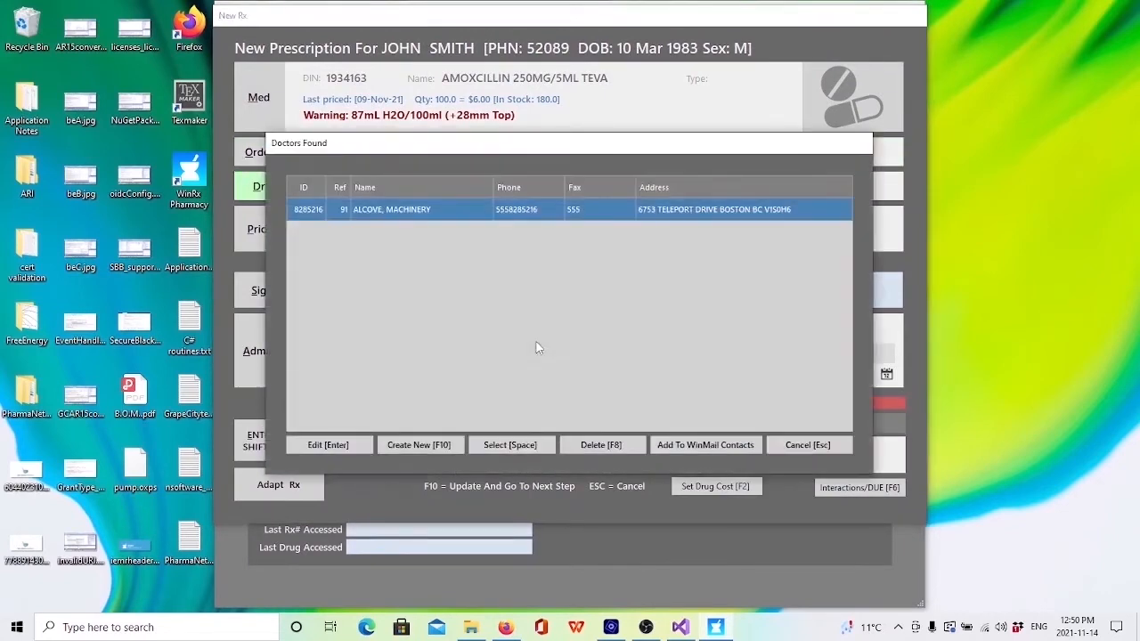
{"action": "key", "text": "space"}
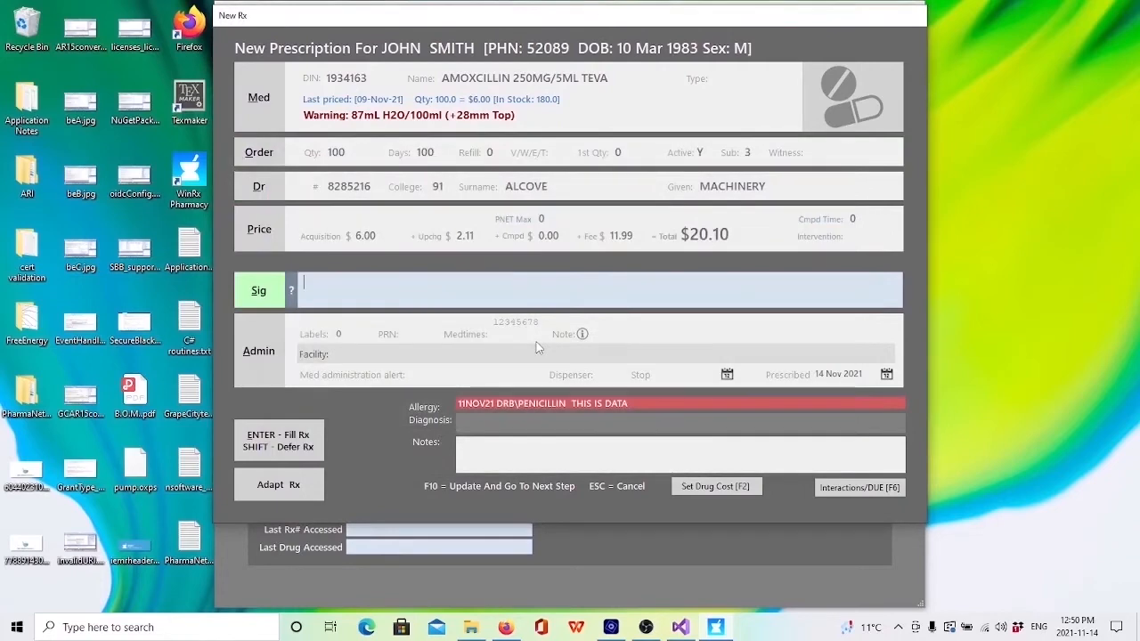
Step: Enter "take daily" as the sig and fill the prescription, accepting the patient copay and closing the adjudication results
{"action": "type", "text": "take daily"}
{"action": "key", "text": "Return"}
{"action": "key", "text": "Return"}
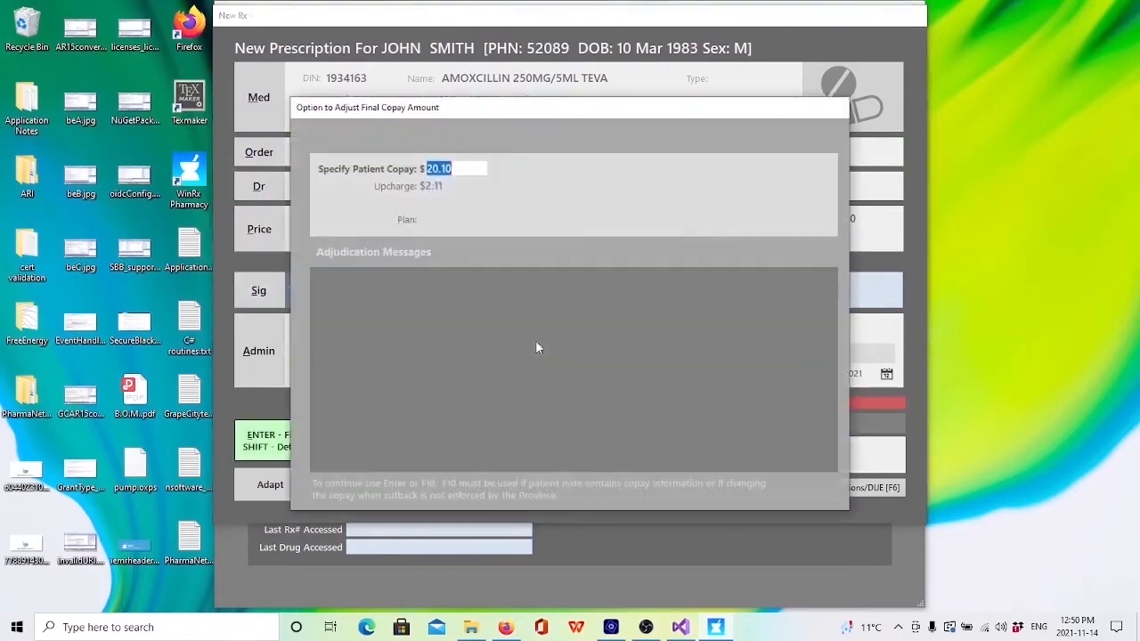
{"action": "key", "text": "Return"}
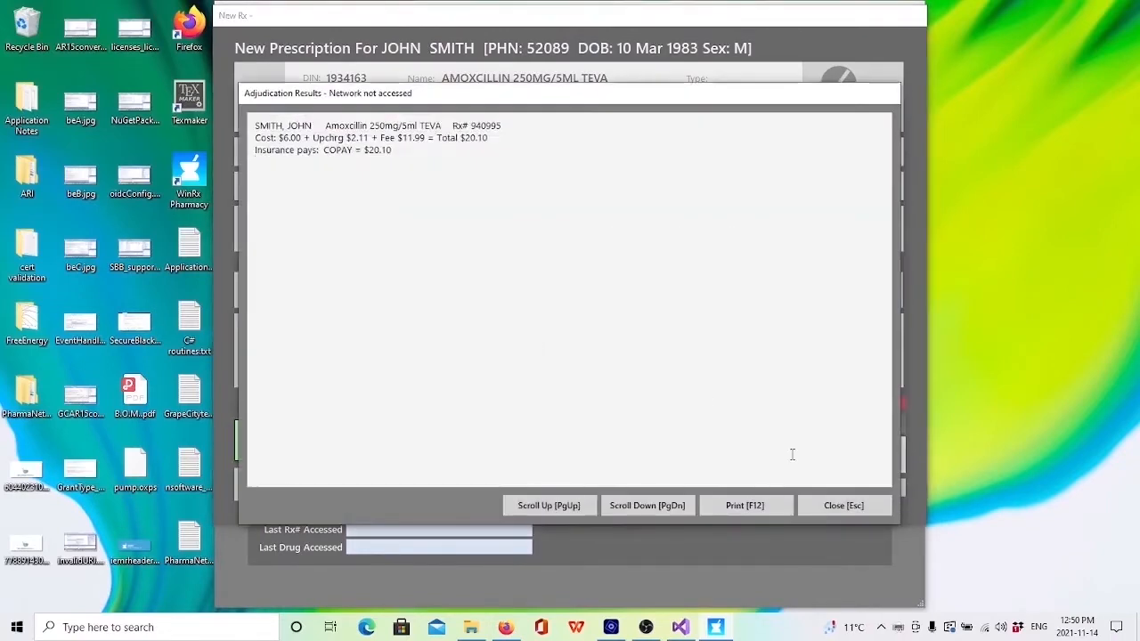
{"action": "left_click", "coordinate": [842, 507]}
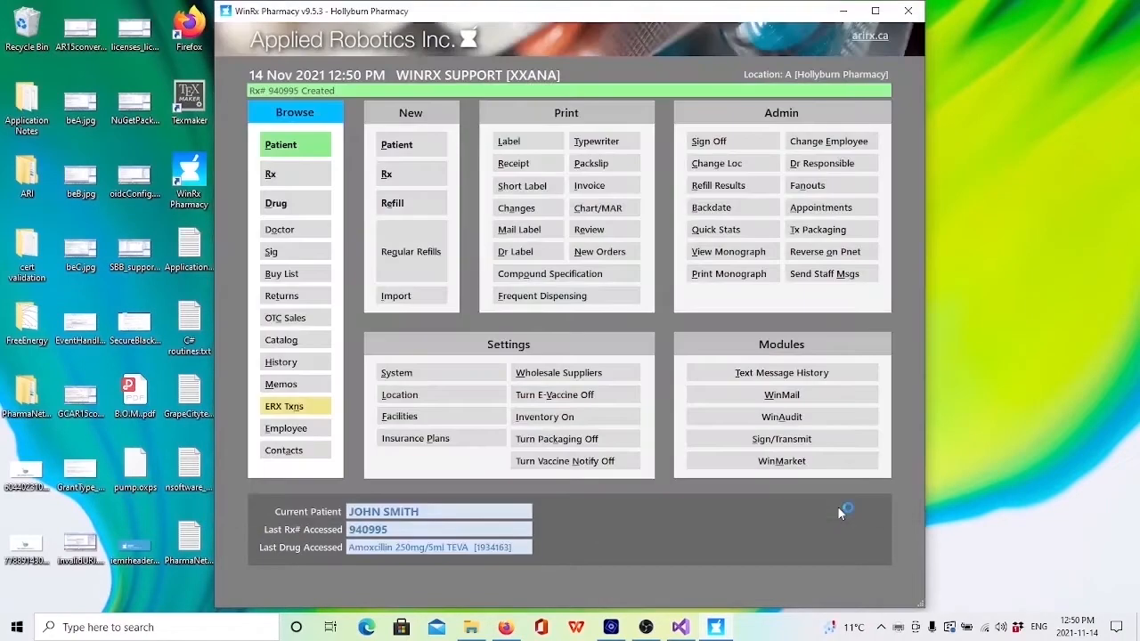
Step: Transmit the buy list order to wholesale PCLIK with a delivery date of 20 Nov 2021, then close the buy list
{"action": "left_click", "coordinate": [282, 275]}
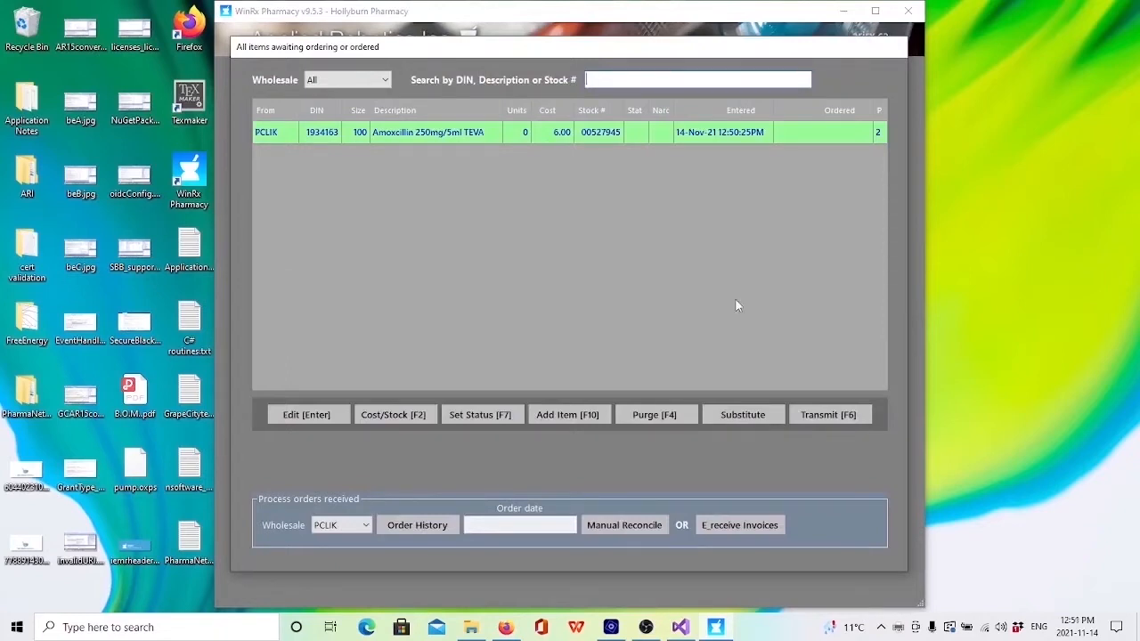
{"action": "left_click", "coordinate": [827, 415]}
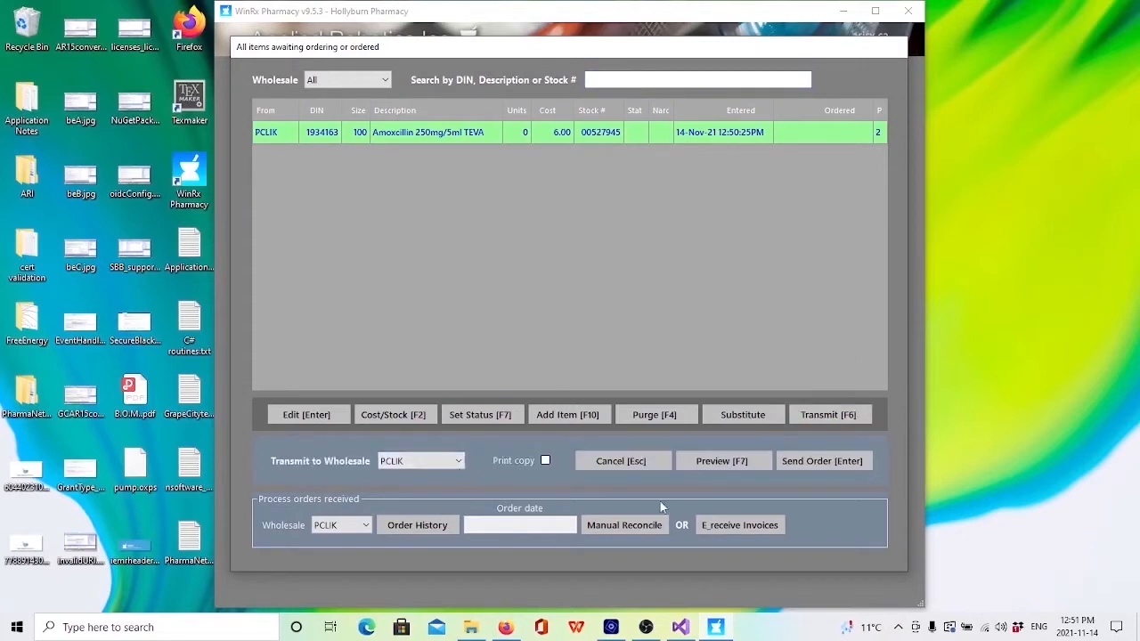
{"action": "left_click", "coordinate": [816, 465]}
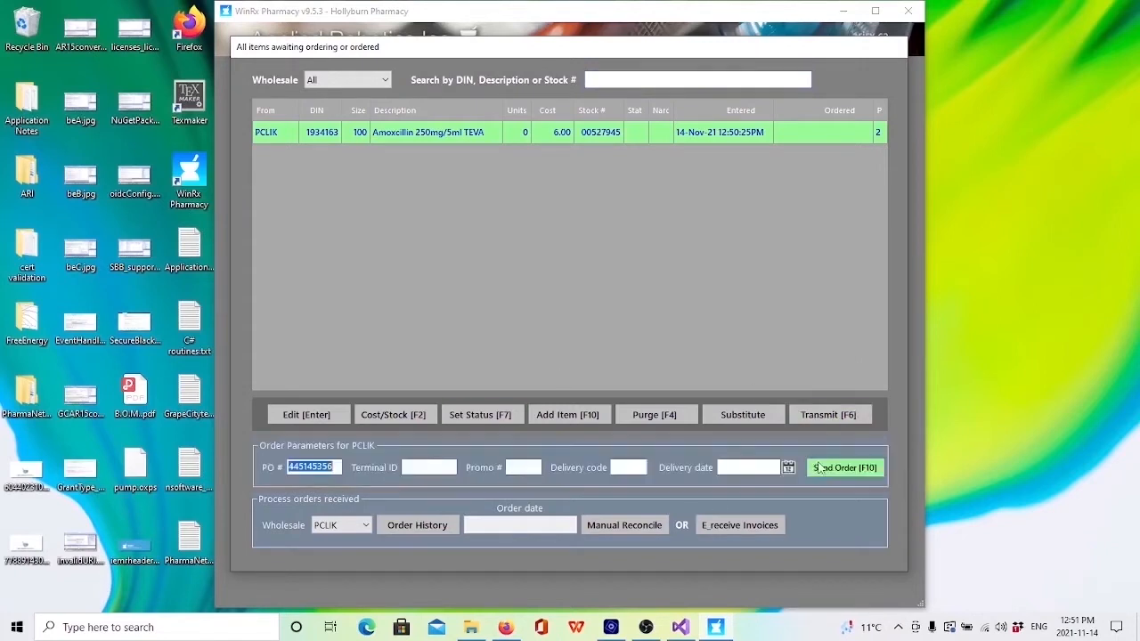
{"action": "left_click", "coordinate": [788, 469]}
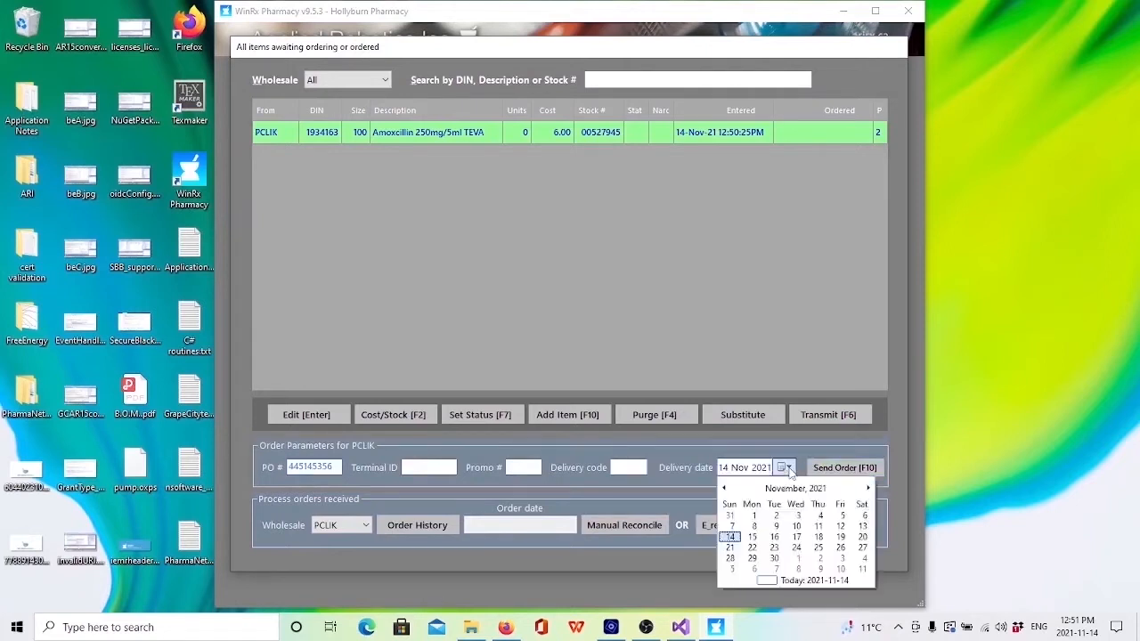
{"action": "left_click", "coordinate": [862, 537]}
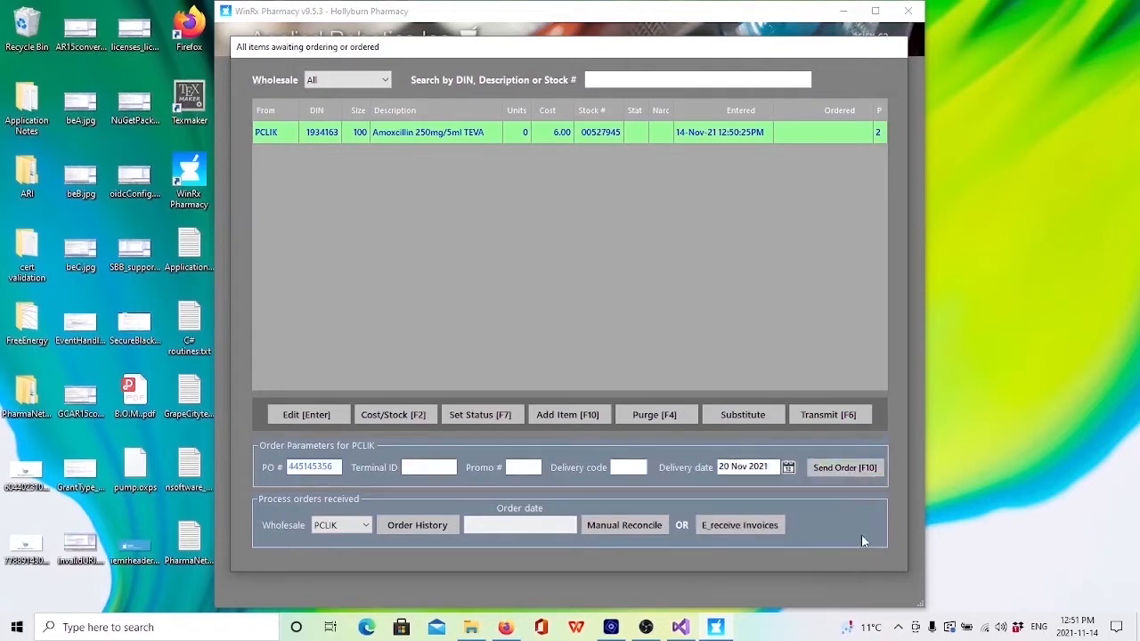
{"action": "left_click", "coordinate": [848, 470]}
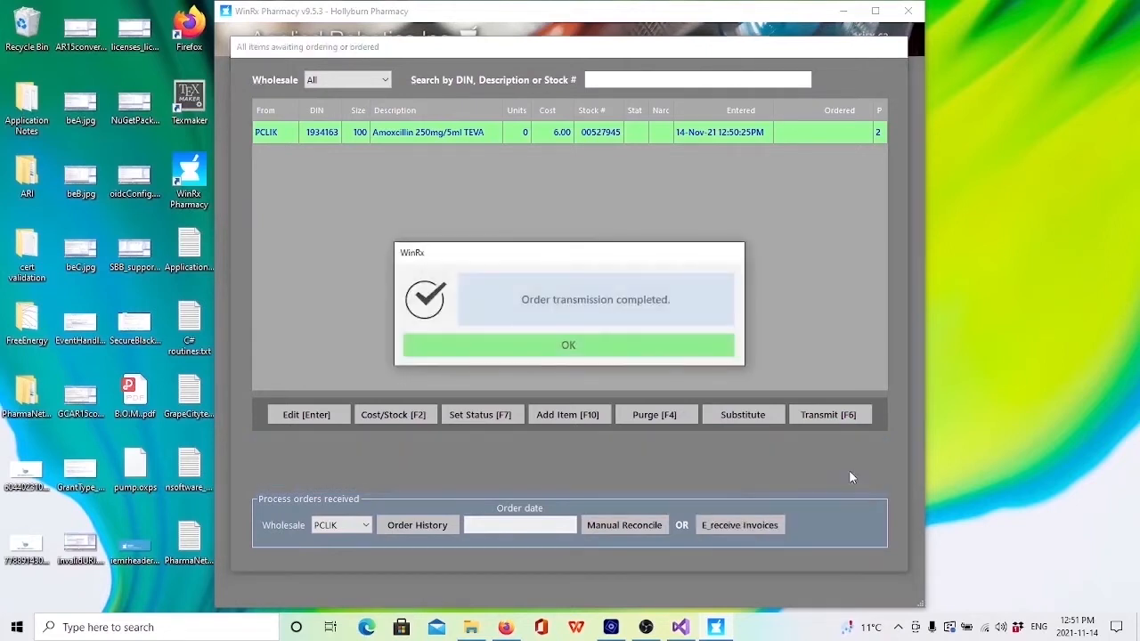
{"action": "left_click", "coordinate": [652, 355]}
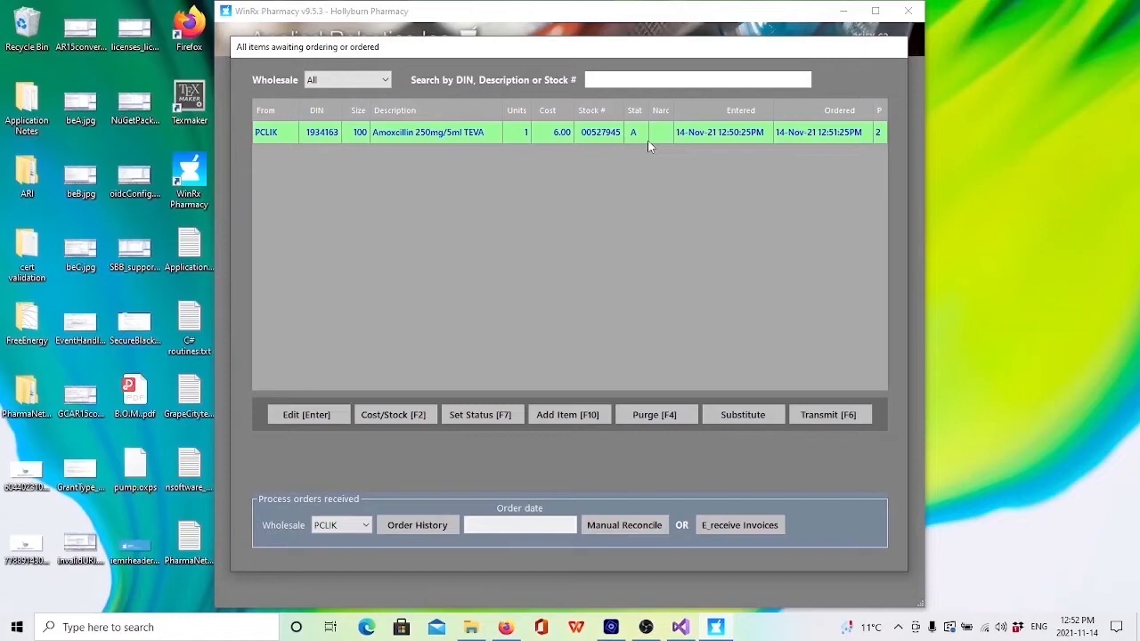
{"action": "key", "text": "Escape"}
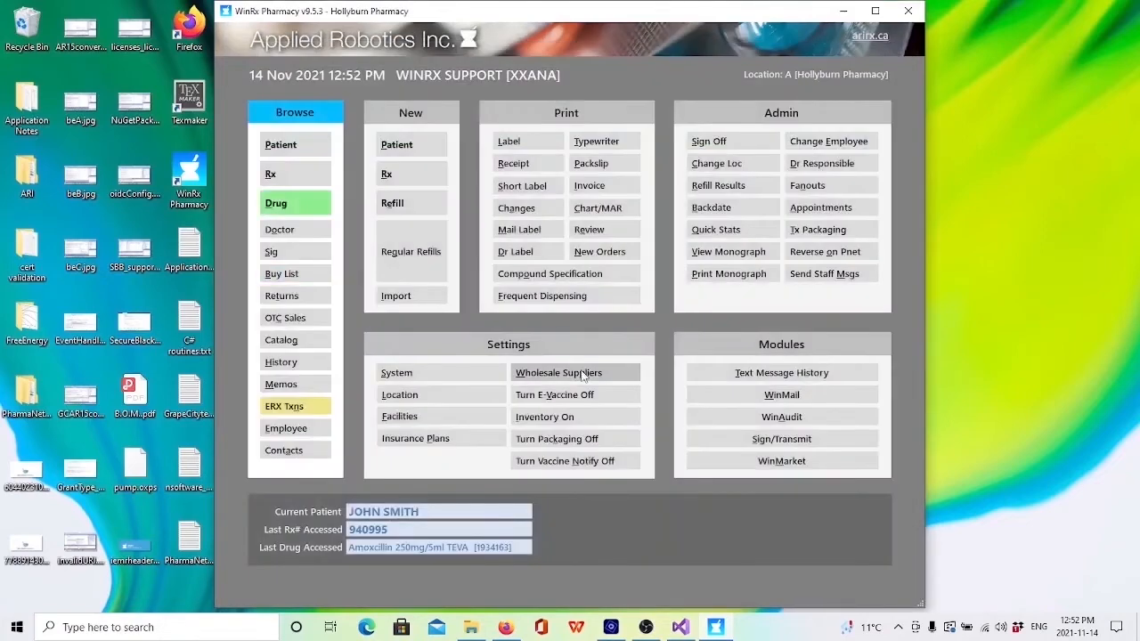
{"action": "left_click", "coordinate": [293, 206]}
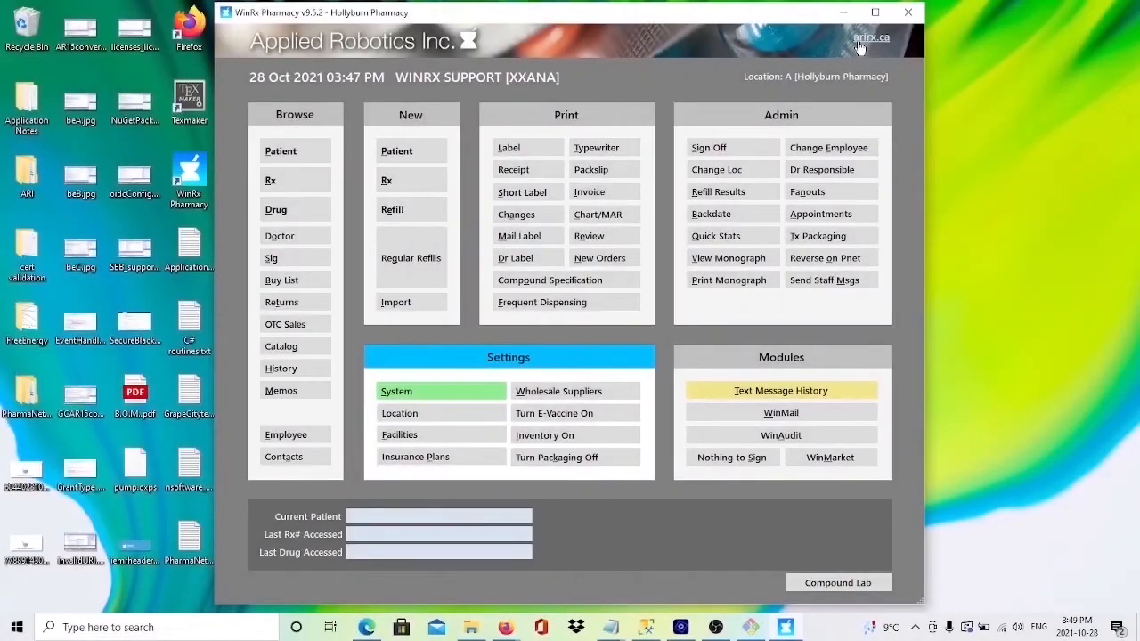
Step: Enable "Use formulary for ordering" in the system settings and save the update
{"action": "left_click", "coordinate": [434, 398]}
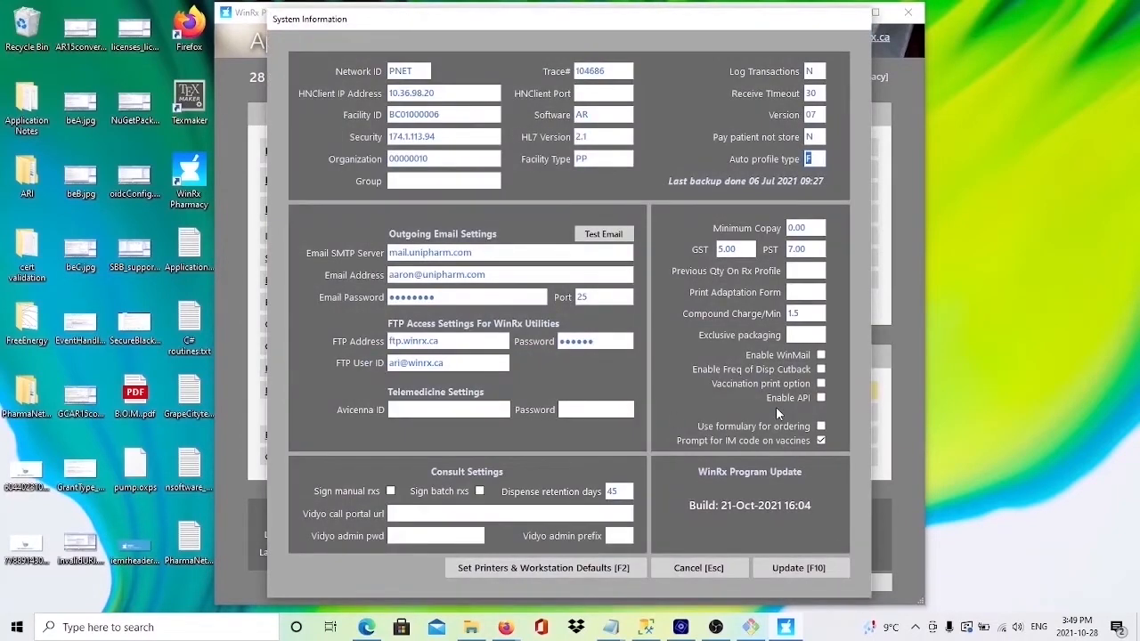
{"action": "left_click", "coordinate": [820, 426]}
{"action": "left_click", "coordinate": [803, 570]}
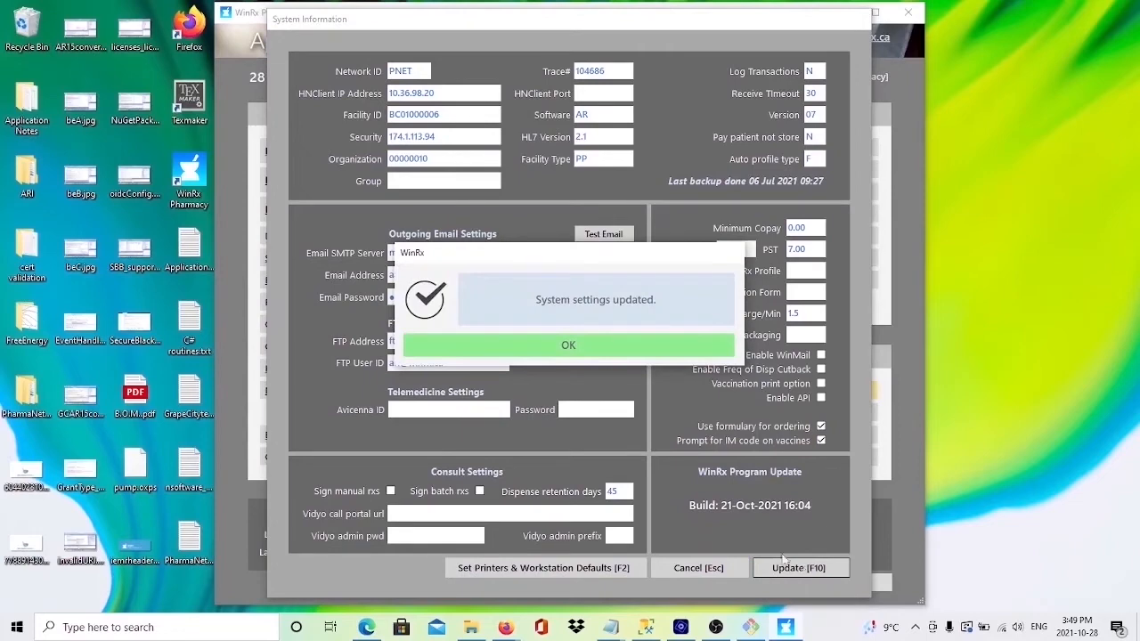
{"action": "left_click", "coordinate": [571, 352]}
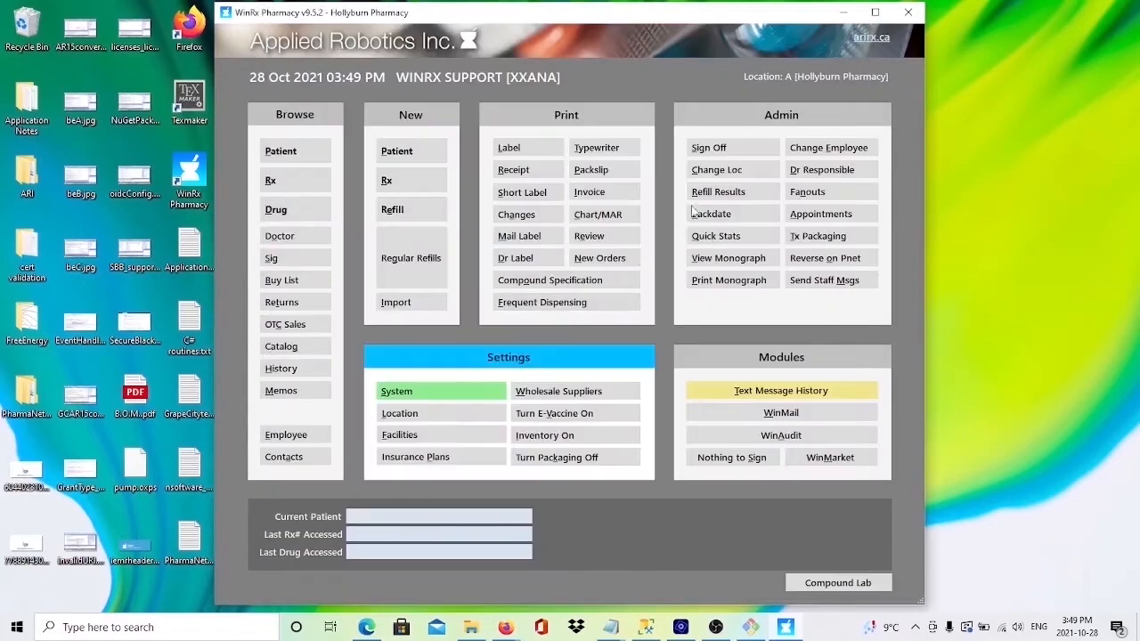
Step: Sign off, relaunch WinRx Pharmacy, and sign on with the supervisor user ID and account password, dismissing the backup reminder
{"action": "left_click", "coordinate": [741, 153]}
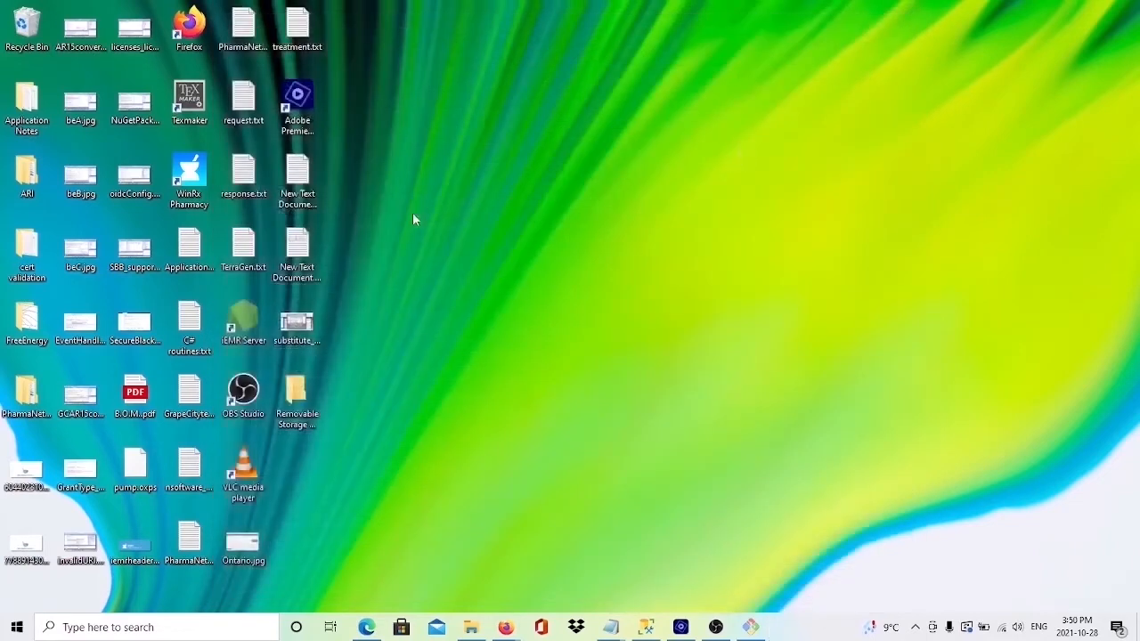
{"action": "double_click", "coordinate": [190, 174]}
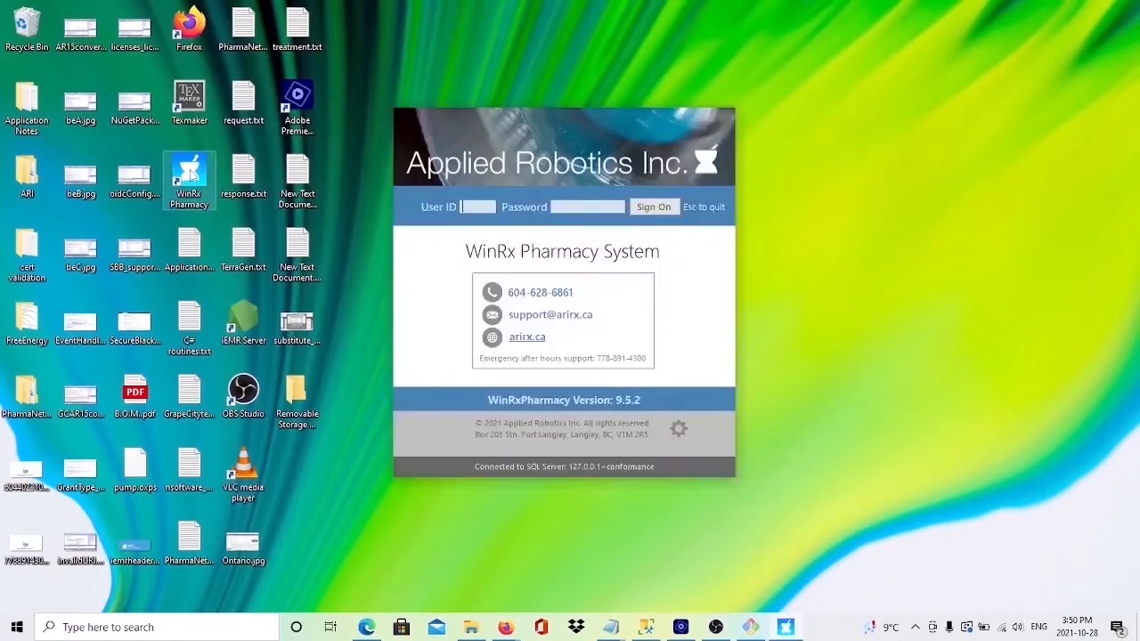
{"action": "type", "text": "DBabcdefghi"}
{"action": "left_click", "coordinate": [649, 210]}
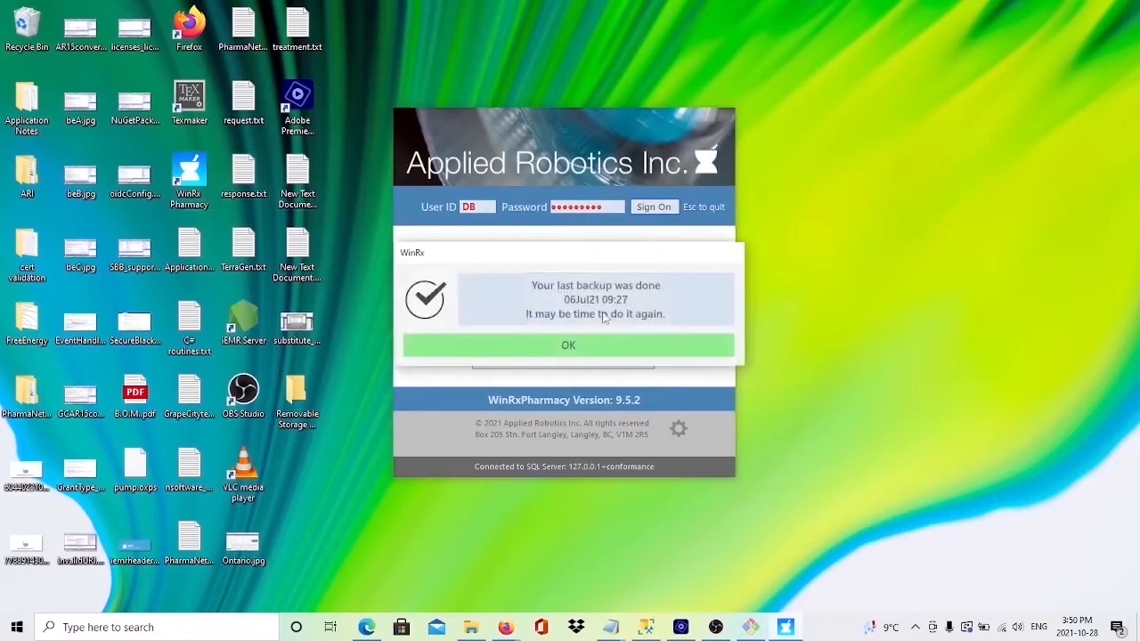
{"action": "left_click", "coordinate": [591, 345]}
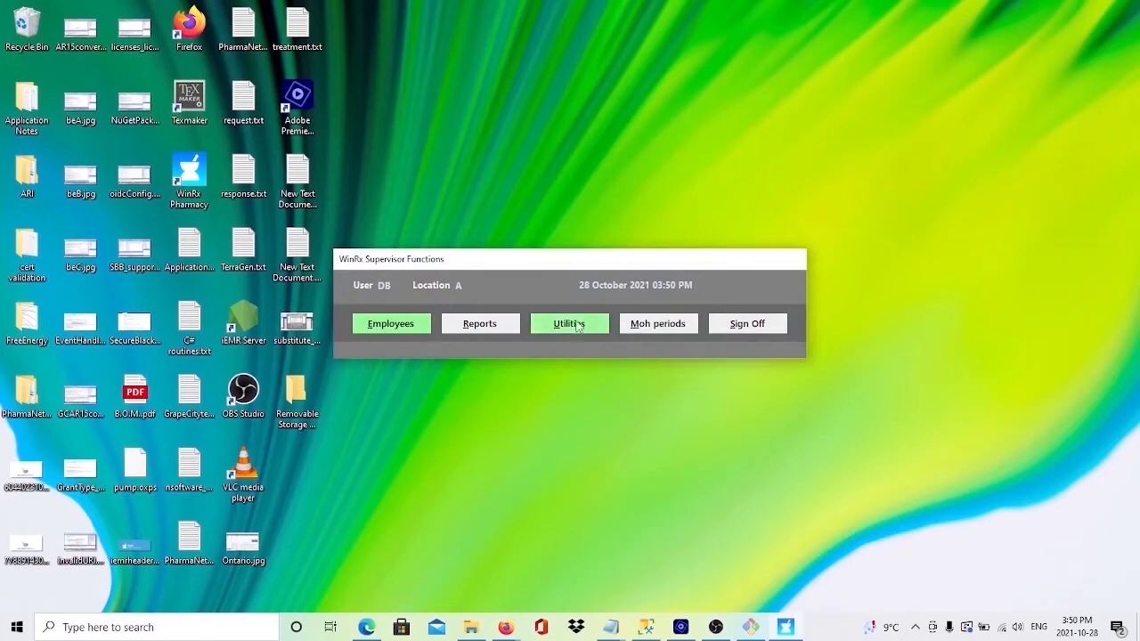
Step: Run the formulary update utility with the file "PBC Generic Formulary 2021-05-26 - BC Banner.xlsx" from Downloads
{"action": "left_click", "coordinate": [576, 324]}
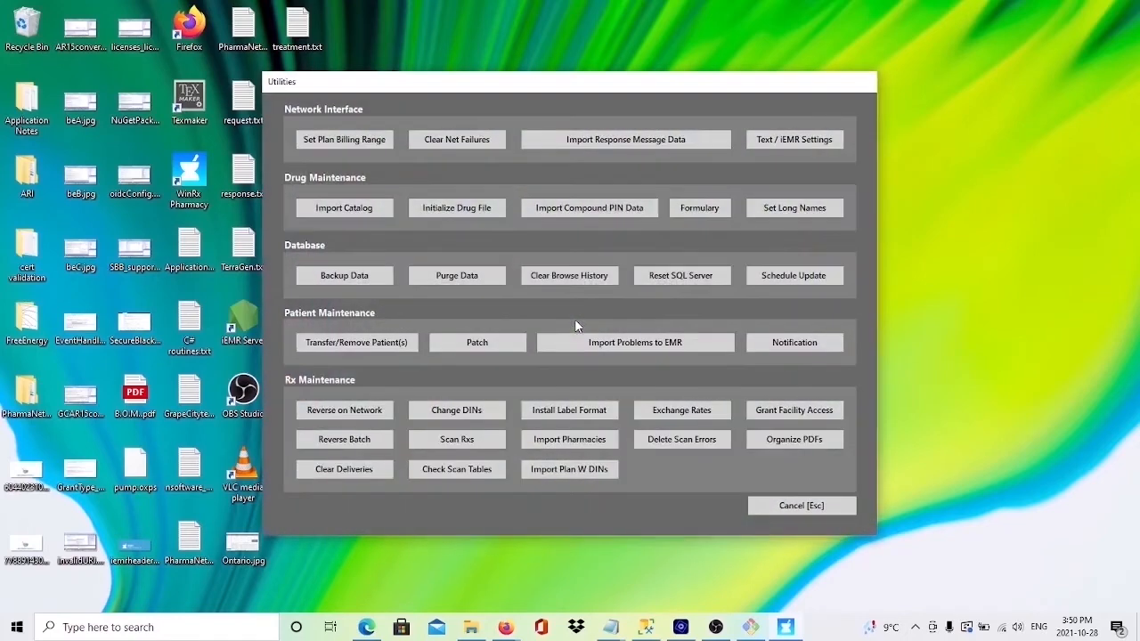
{"action": "left_click", "coordinate": [708, 208]}
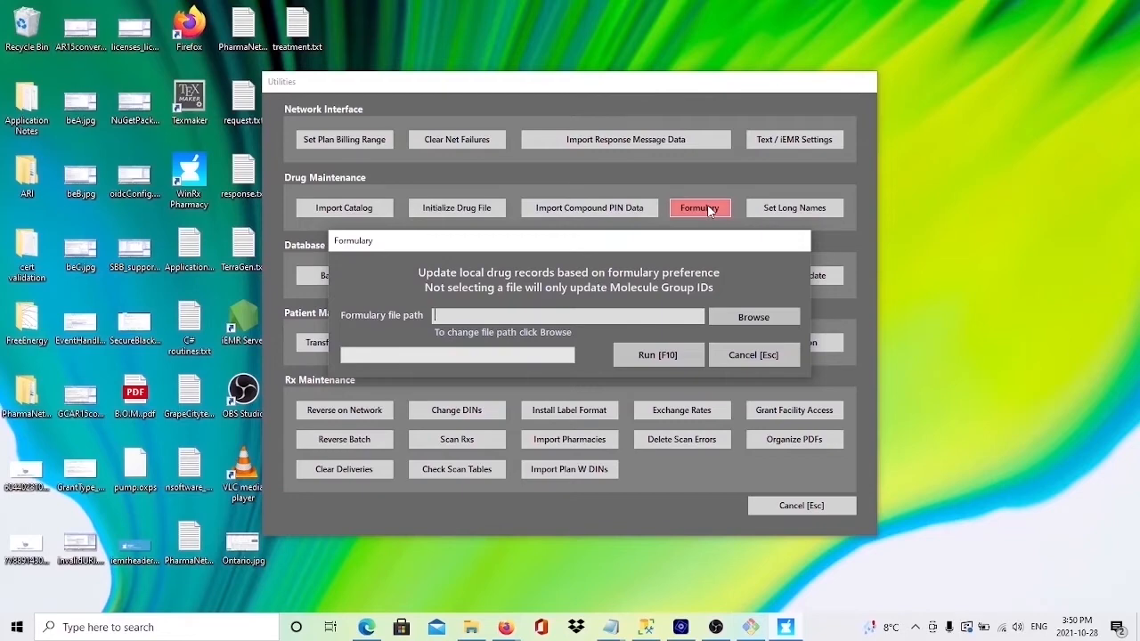
{"action": "left_click", "coordinate": [742, 318]}
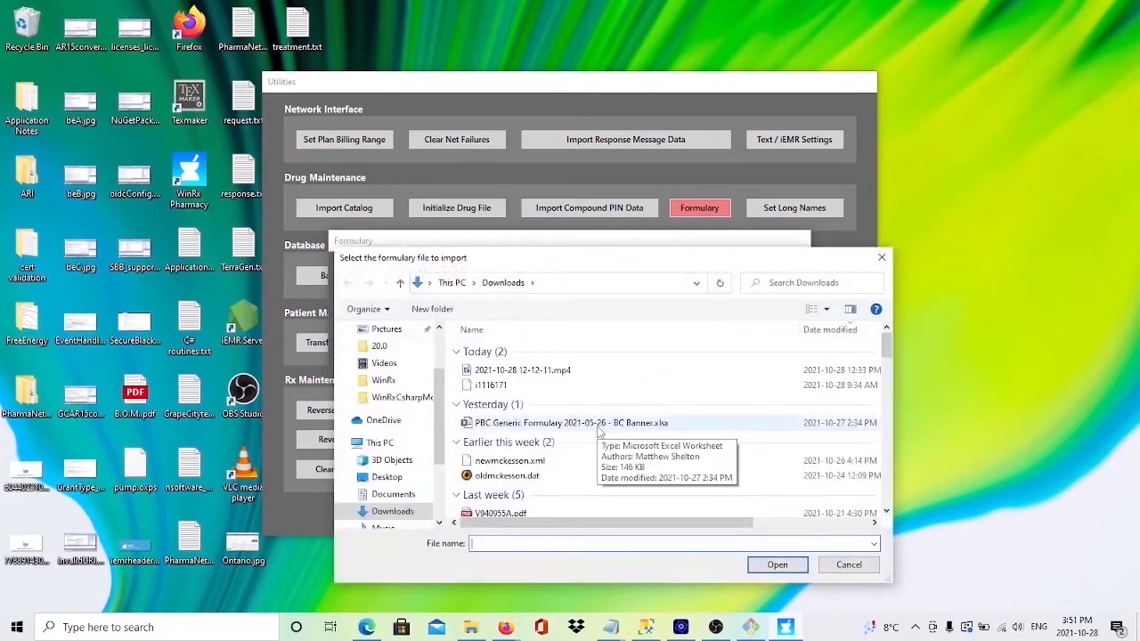
{"action": "left_click", "coordinate": [598, 427]}
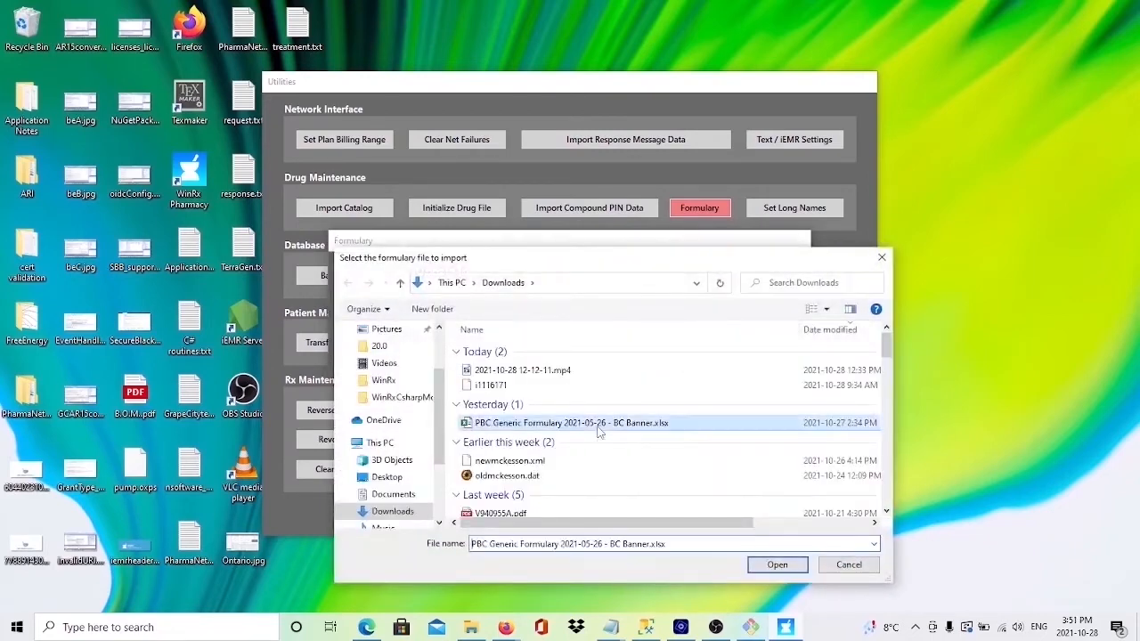
{"action": "left_click", "coordinate": [775, 565]}
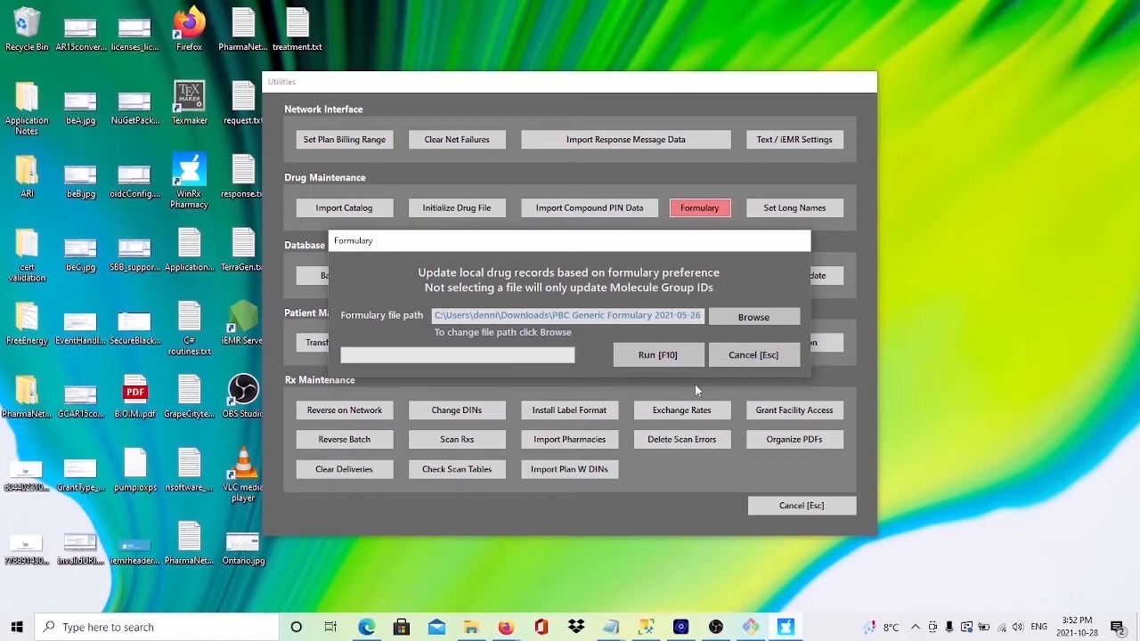
{"action": "left_click", "coordinate": [666, 358]}
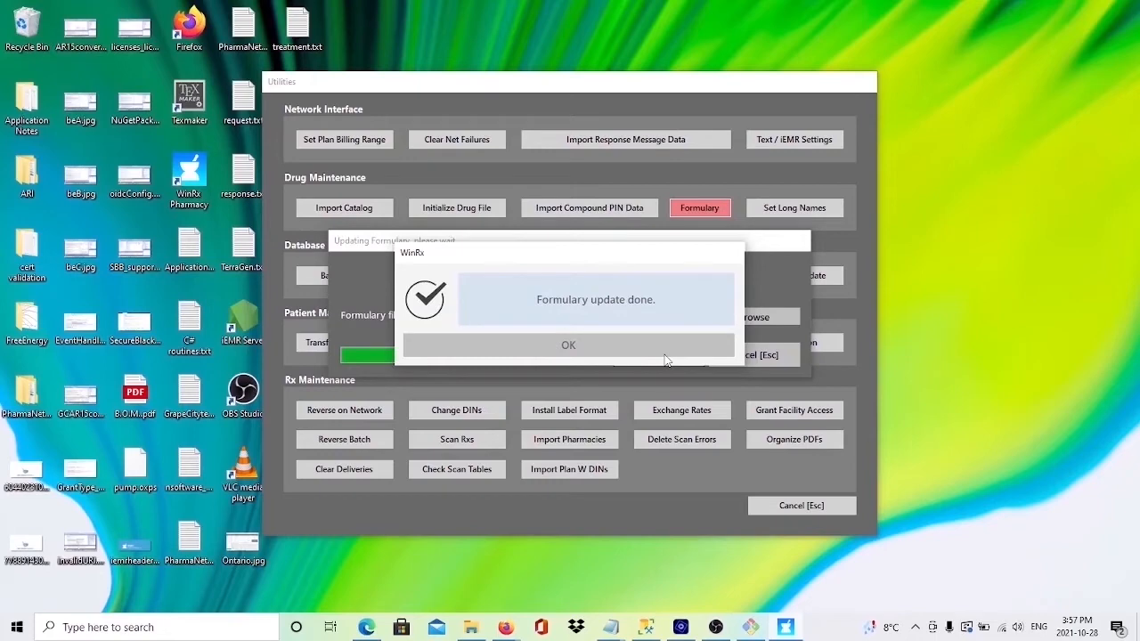
{"action": "left_click", "coordinate": [663, 353]}
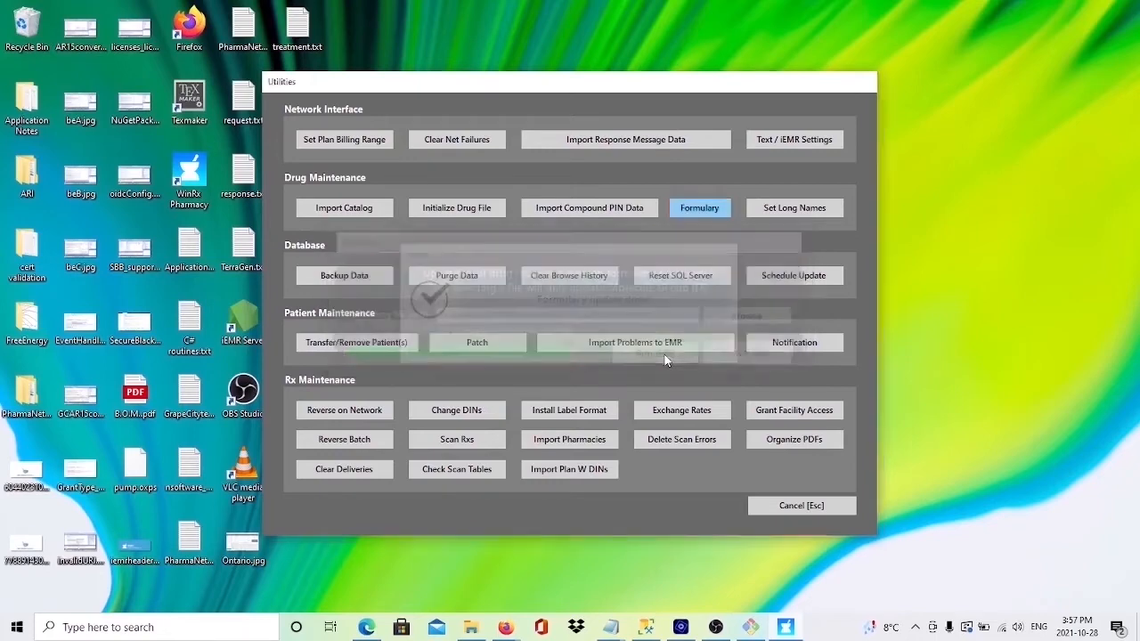
Step: Close the utilities, sign off as supervisor, and sign back on to WinRx with the regular user ID and account password
{"action": "left_click", "coordinate": [782, 505]}
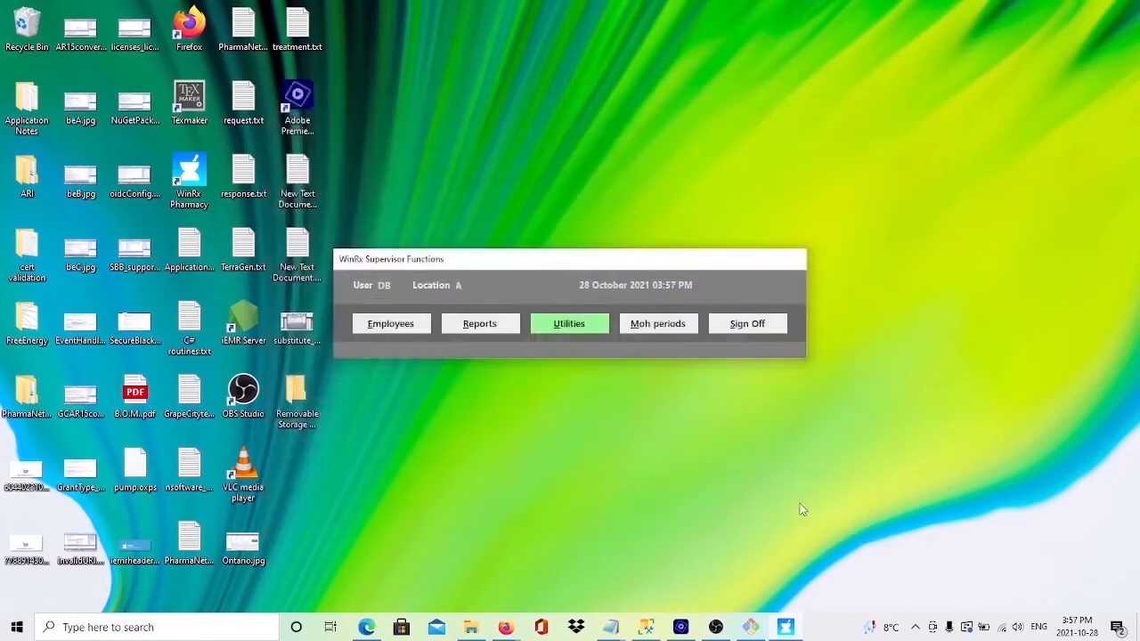
{"action": "left_click", "coordinate": [731, 324]}
{"action": "double_click", "coordinate": [188, 173]}
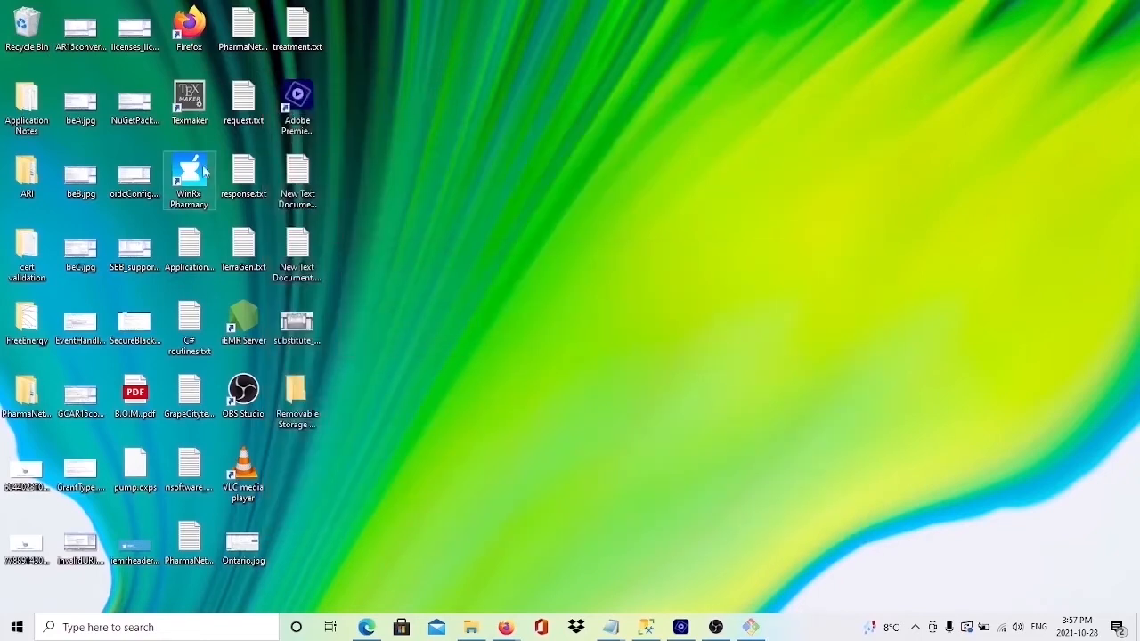
{"action": "type", "text": "DRB"}
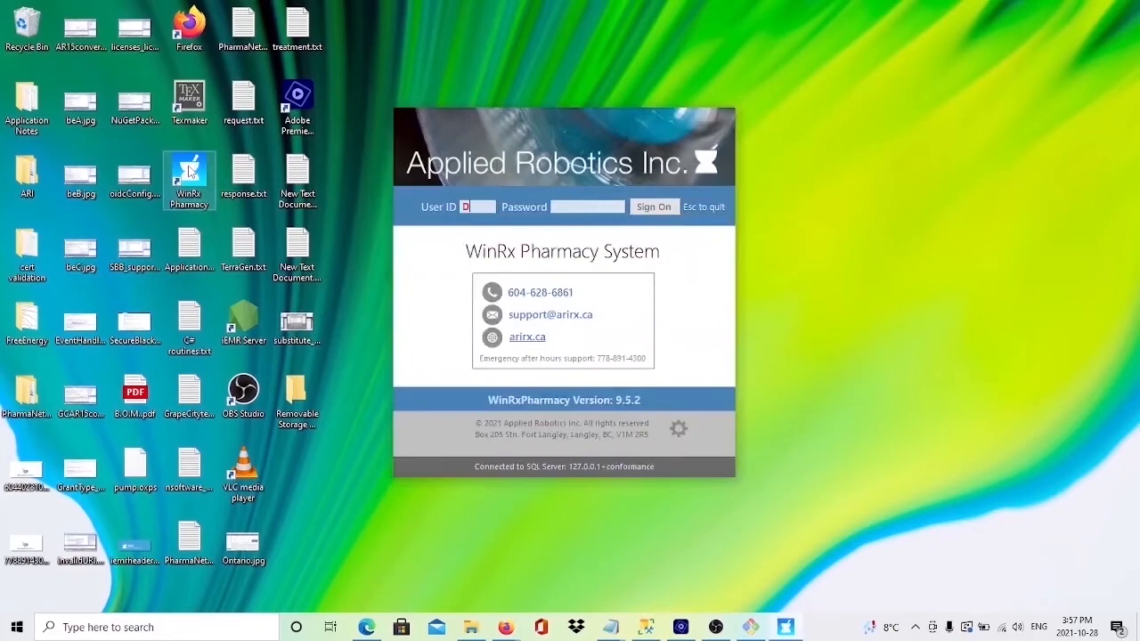
{"action": "key", "text": "Tab"}
{"action": "type", "text": "*********"}
{"action": "key", "text": "Return"}
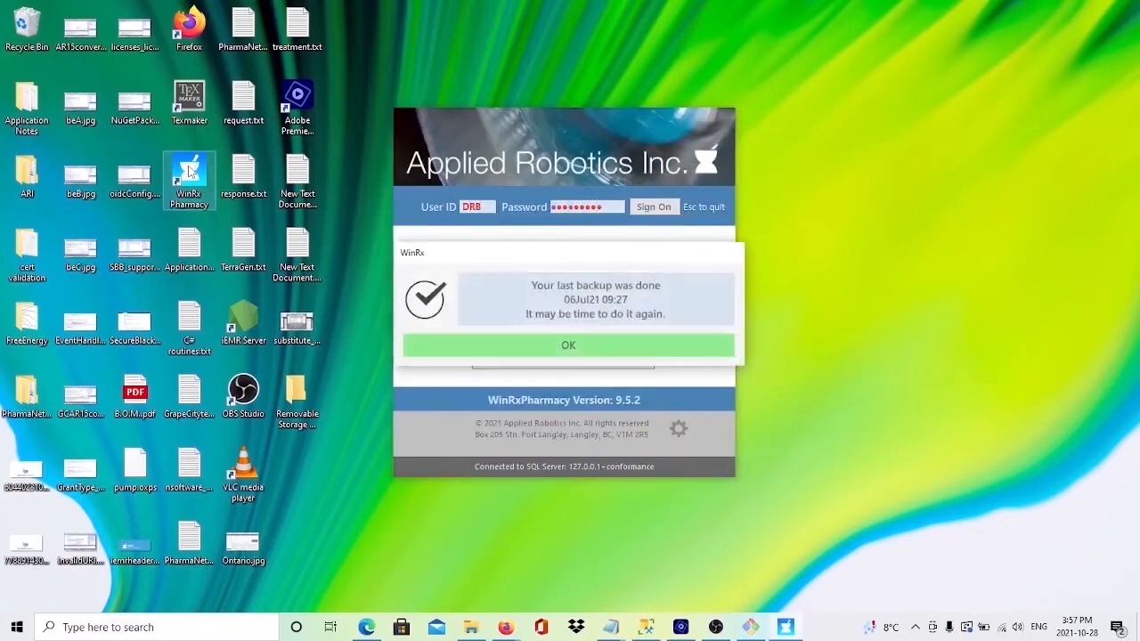
{"action": "left_click", "coordinate": [562, 347]}
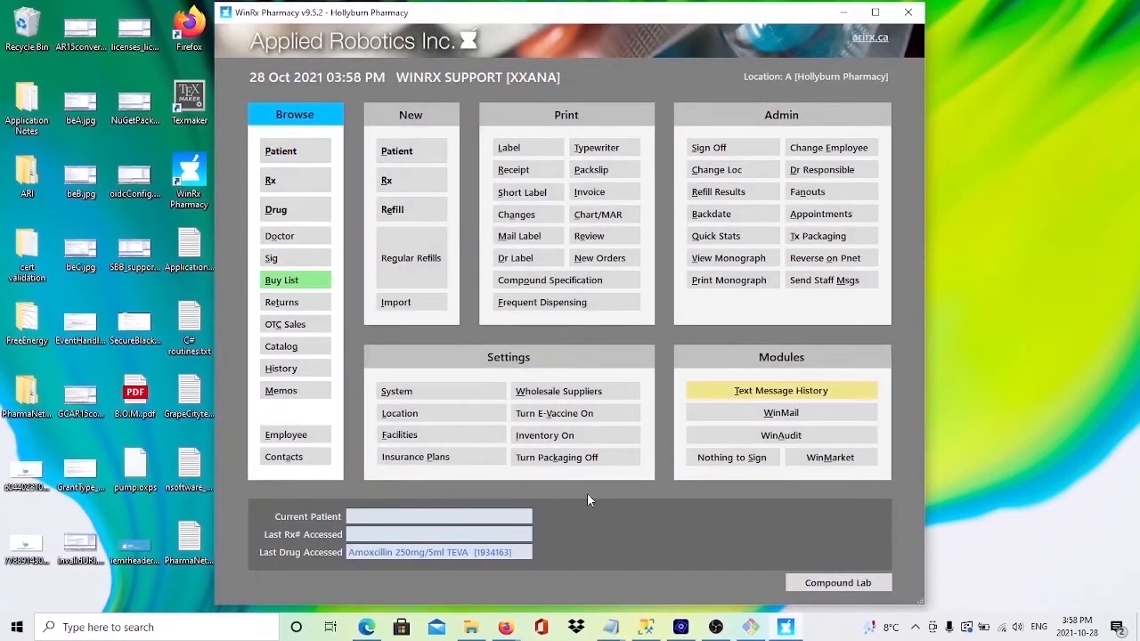
Step: Substitute the Amoxcillin 250mg/5ml TEVA item in the buy list with the formulary's AMOXICILLIN 250mg/5mL APO
{"action": "left_click", "coordinate": [273, 281]}
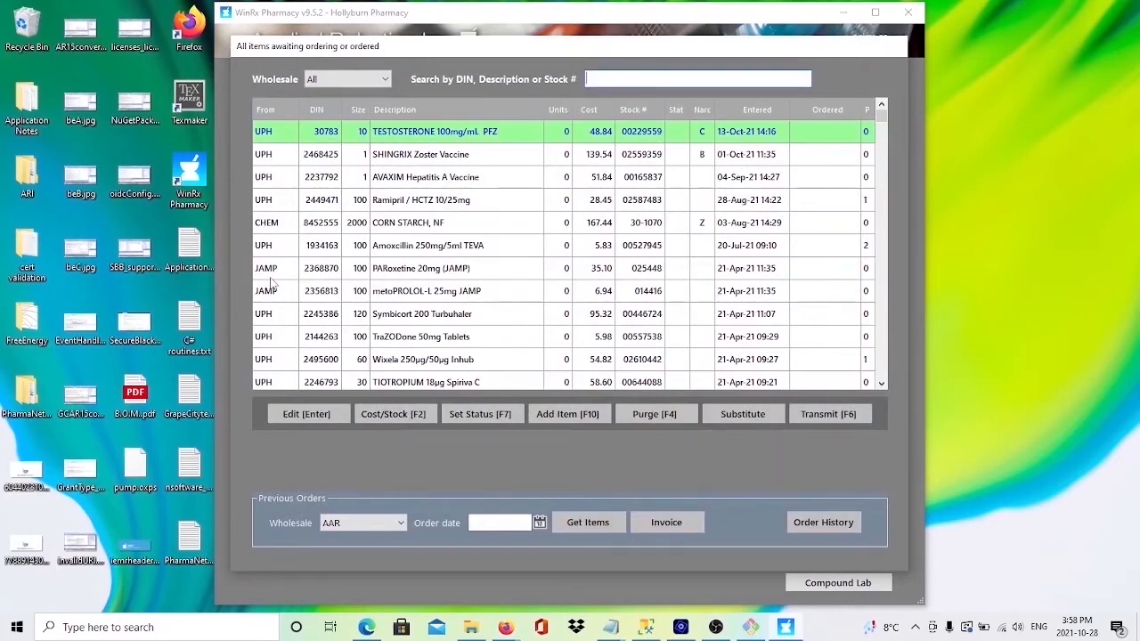
{"action": "left_click", "coordinate": [400, 246]}
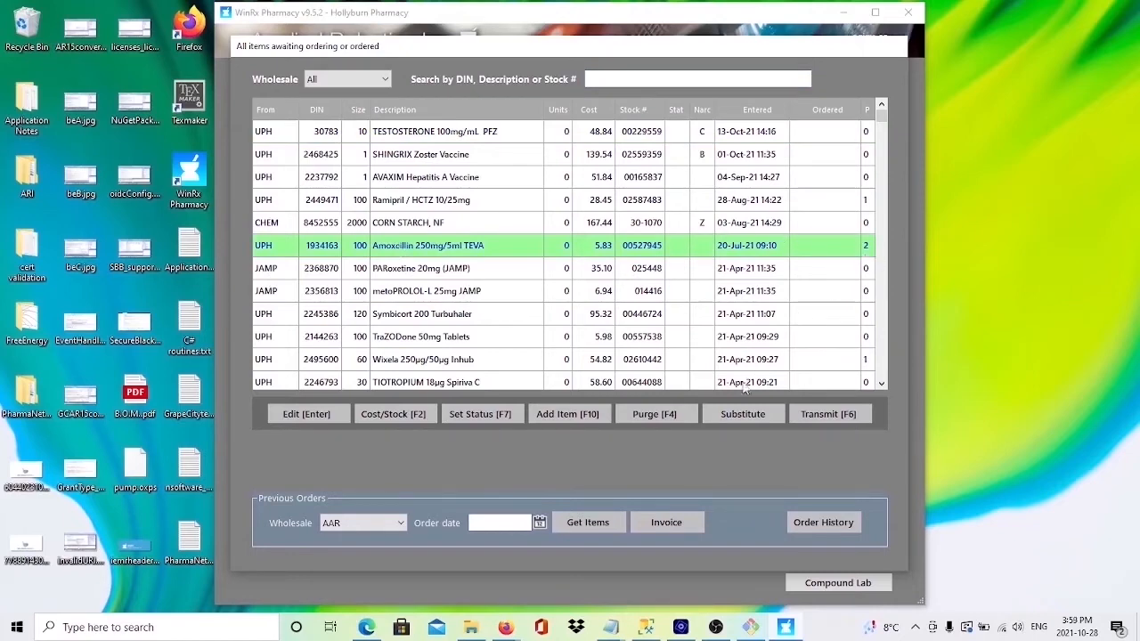
{"action": "left_click", "coordinate": [736, 413]}
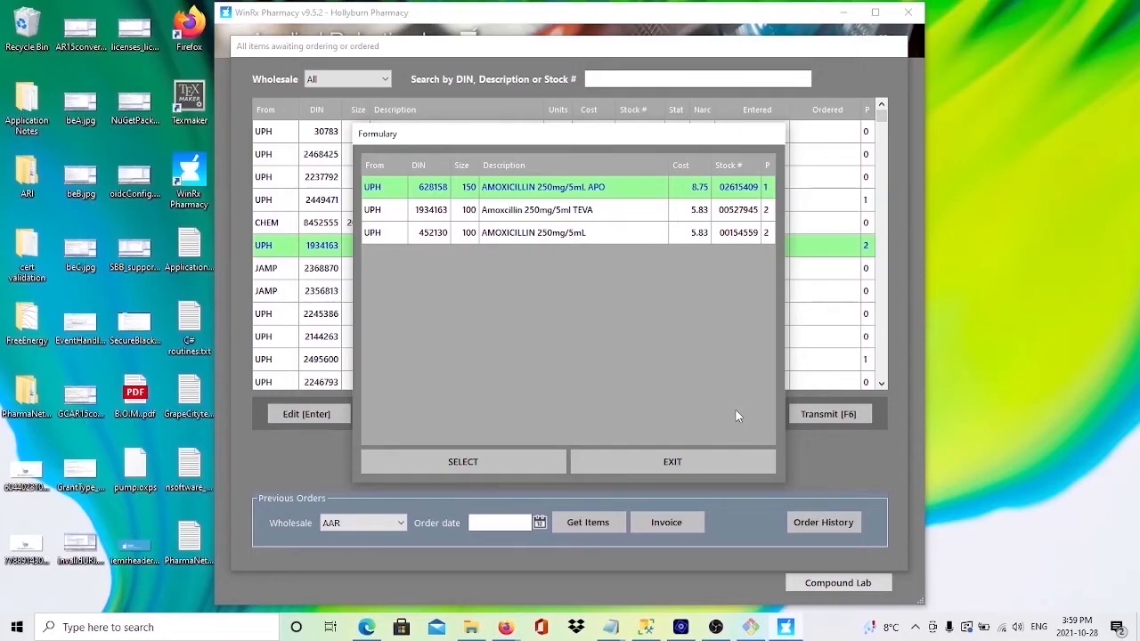
{"action": "left_click", "coordinate": [496, 469]}
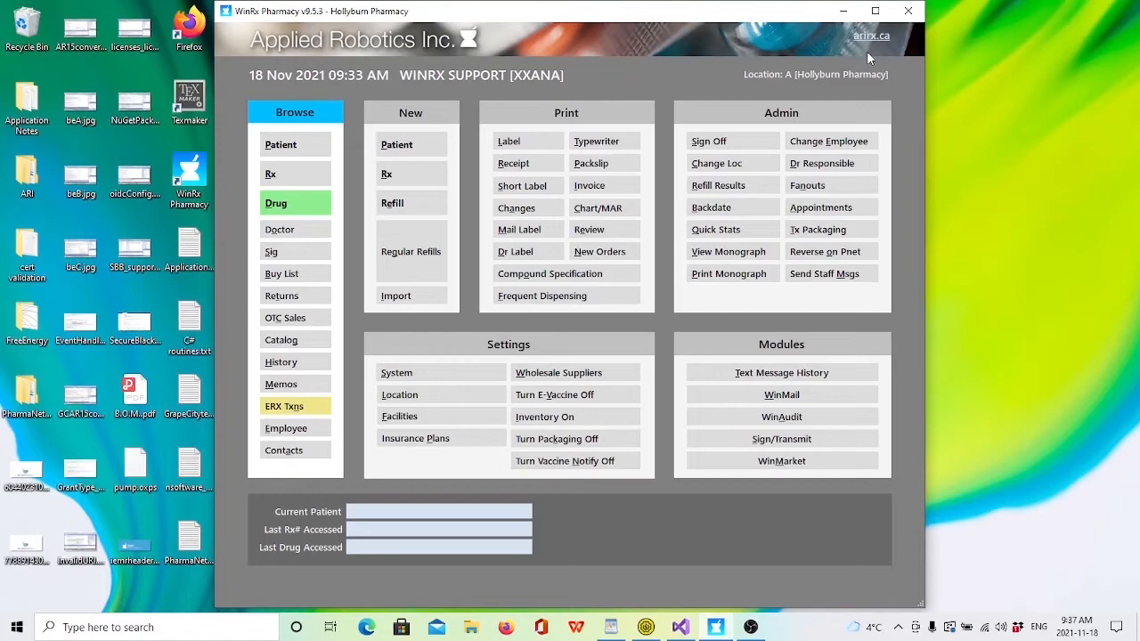
Step: Search the drug records for "AMOX" to check the ordered and stock quantities, then close the search
{"action": "left_click", "coordinate": [277, 205]}
{"action": "type", "text": "AMOX"}
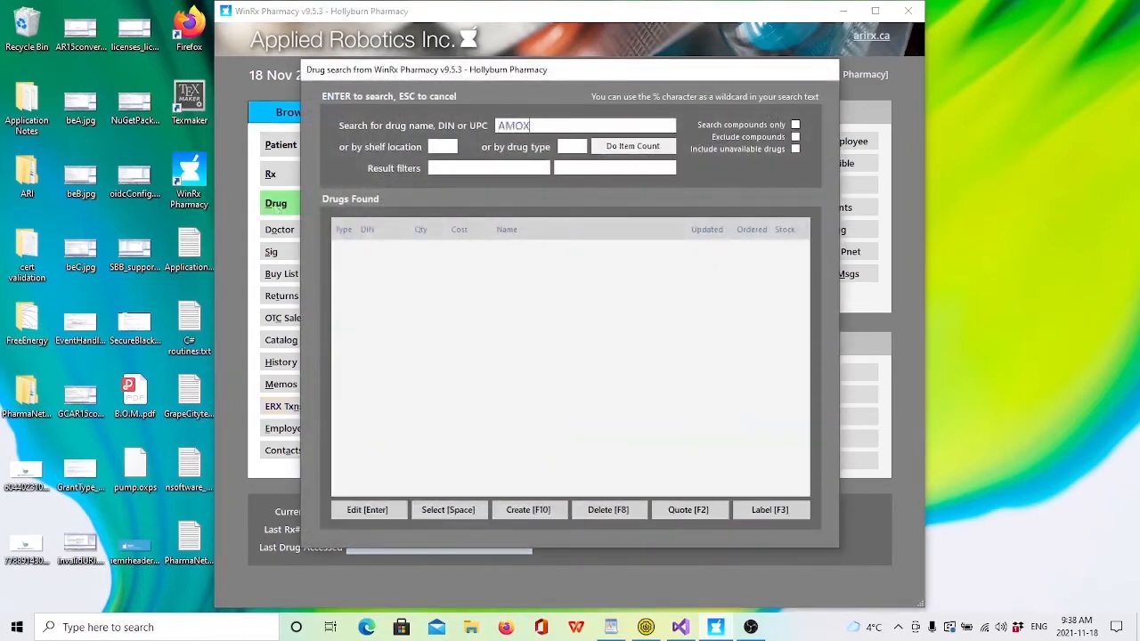
{"action": "key", "text": "Return"}
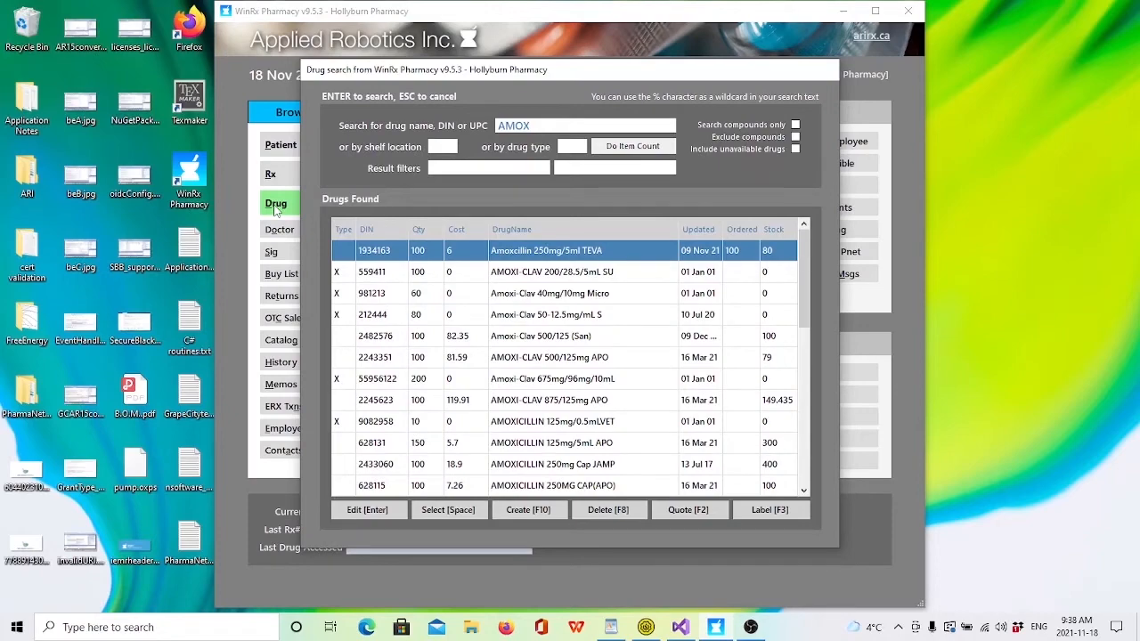
{"action": "key", "text": "Escape"}
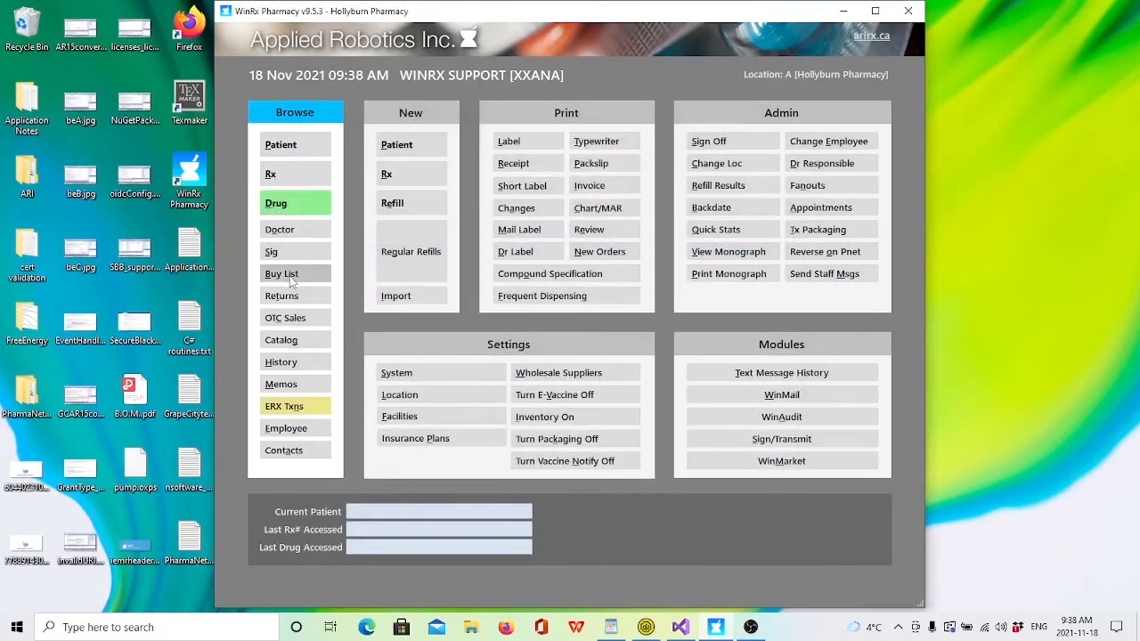
Step: Select the PCLIK order of 14 Nov 2021 12:51:25 PM from the buy list's order history and start its manual reconciliation
{"action": "left_click", "coordinate": [291, 277]}
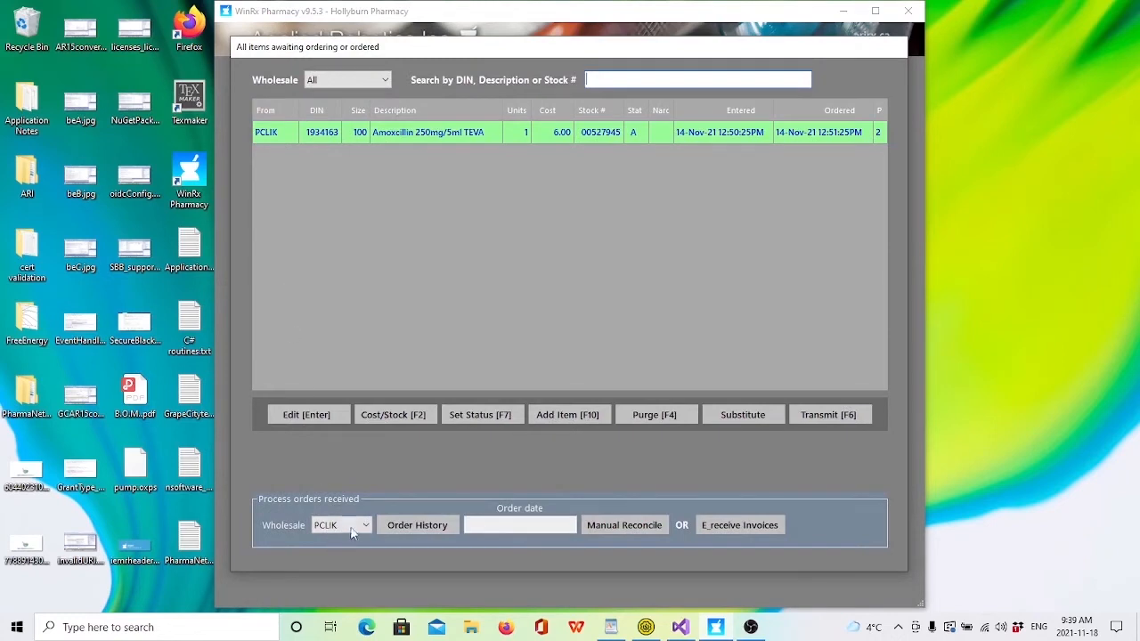
{"action": "left_click", "coordinate": [425, 527]}
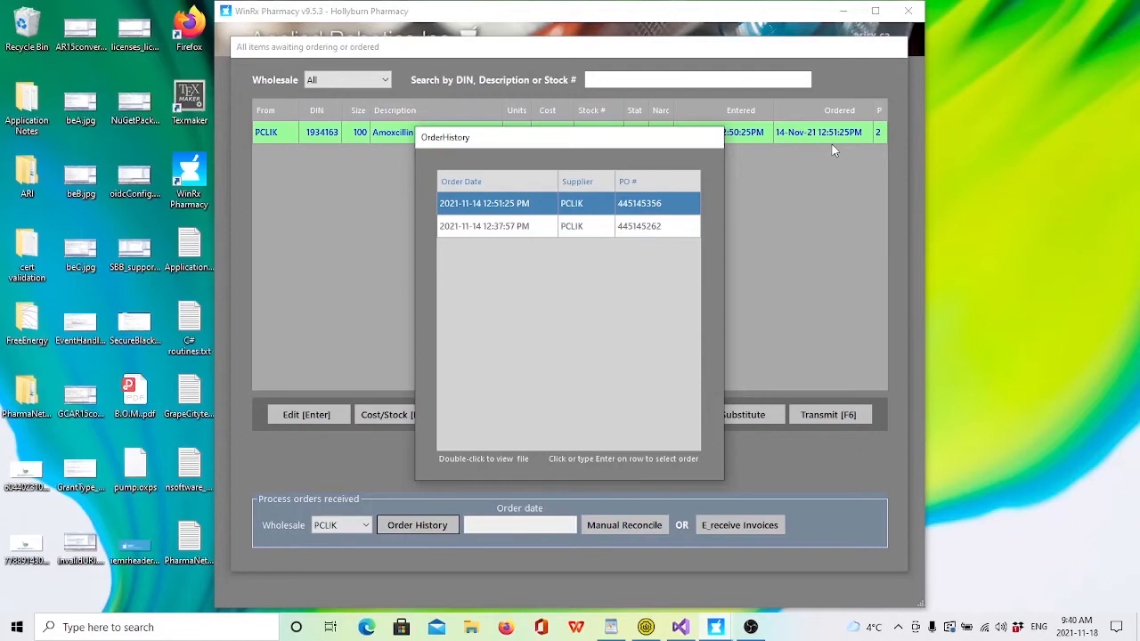
{"action": "key", "text": "Return"}
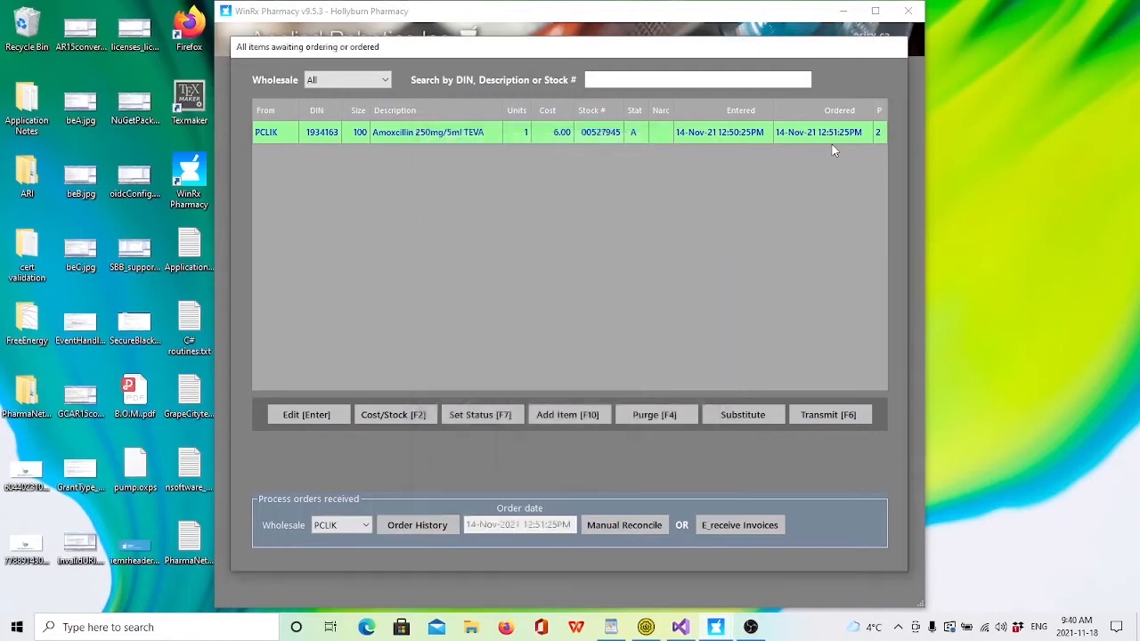
{"action": "left_click", "coordinate": [621, 527]}
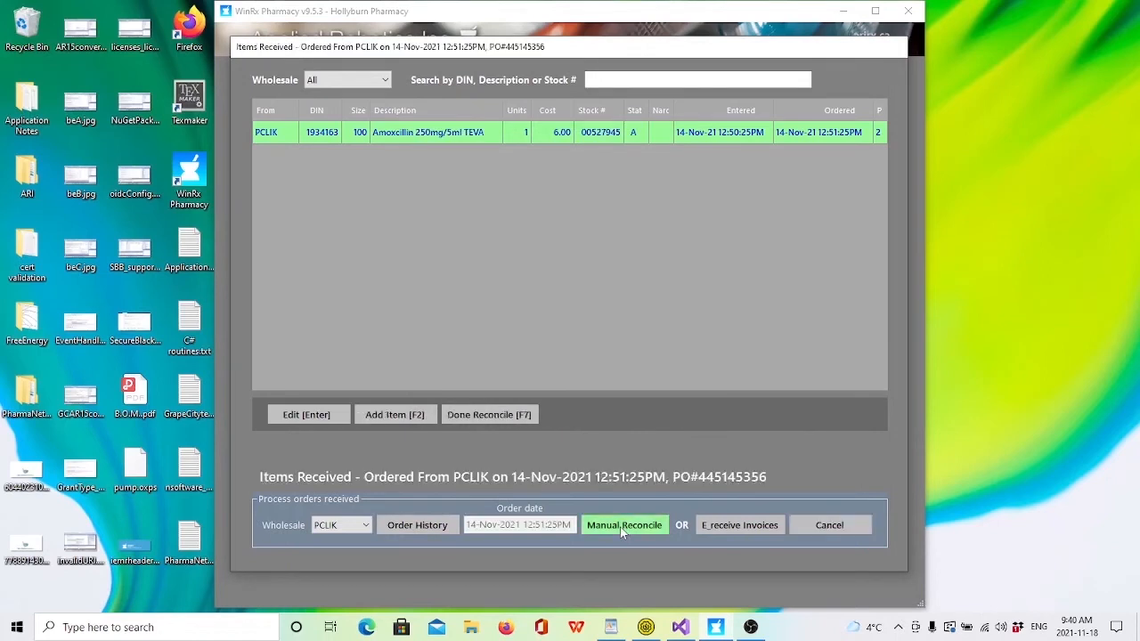
Step: Open the received Amoxcillin 250mg/5ml TEVA item for editing, enter 0 units, and cancel the edit
{"action": "left_click", "coordinate": [304, 414]}
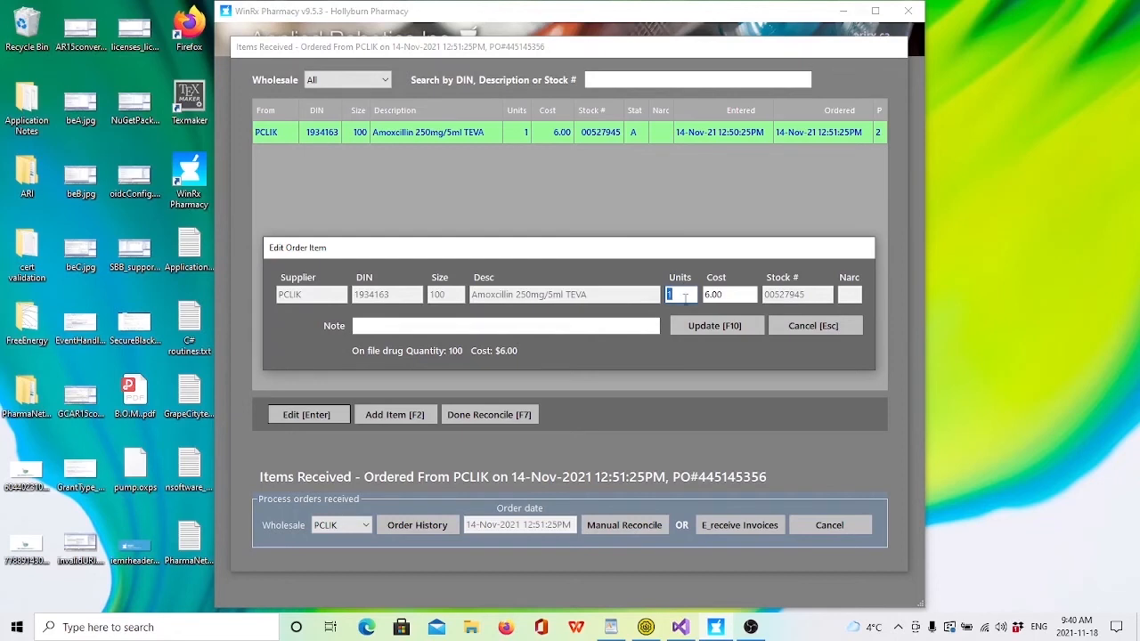
{"action": "type", "text": "0"}
{"action": "left_click", "coordinate": [812, 325]}
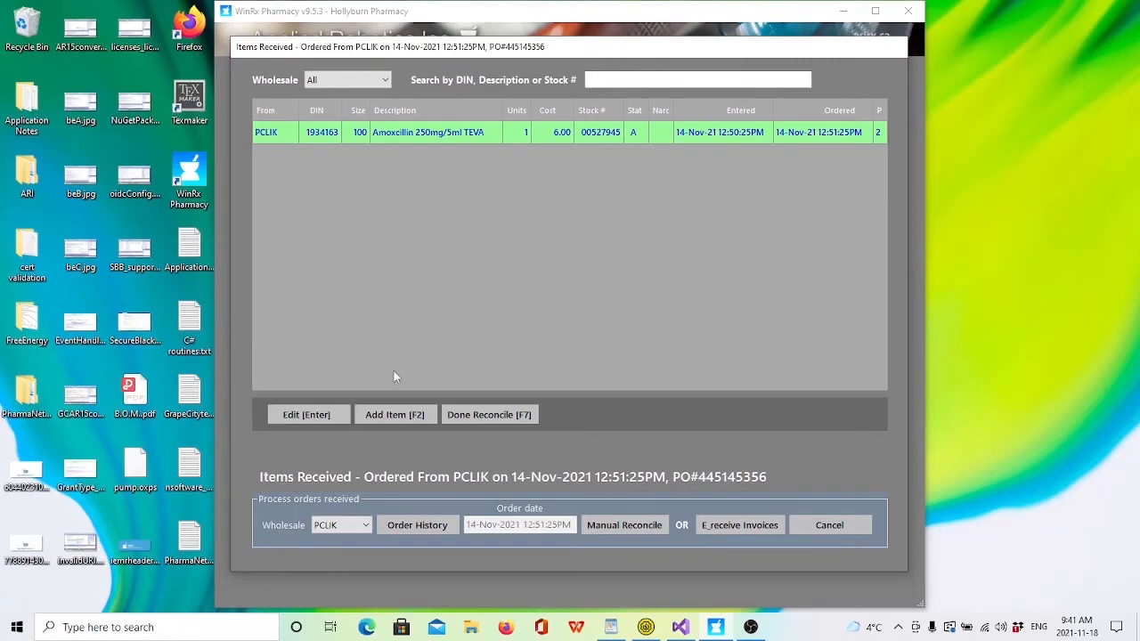
Step: Start adding an item to the received PCLIK order, choose AMOXICILLIN 250MG CAP(APO) from an "AMOX" drug search, and cancel its cost and stock entry
{"action": "left_click", "coordinate": [388, 415]}
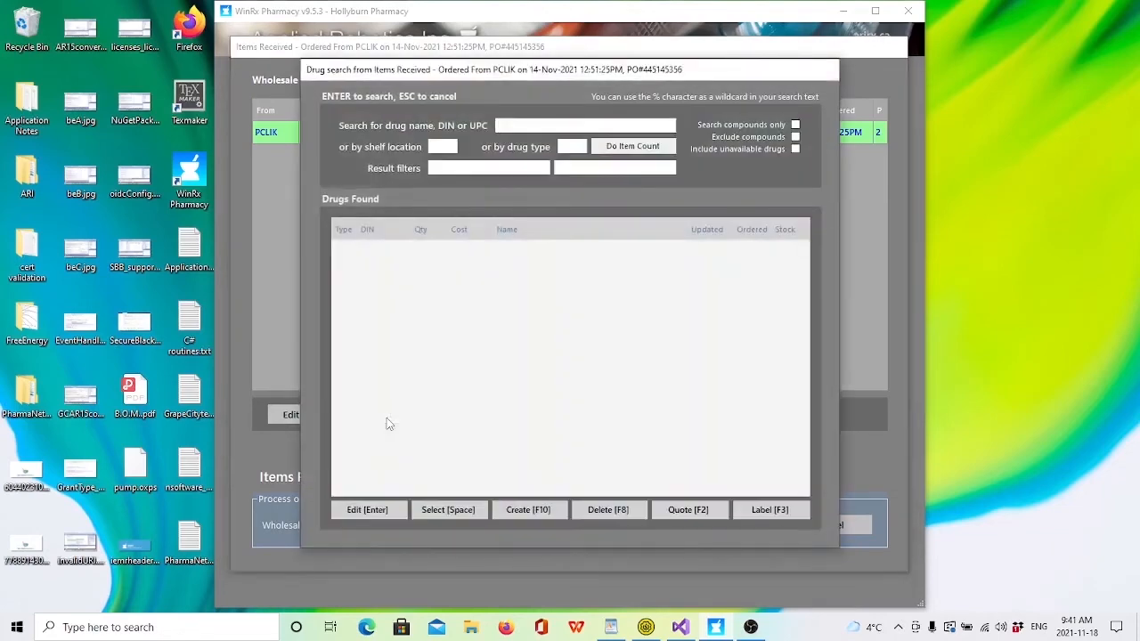
{"action": "type", "text": "AMOX"}
{"action": "key", "text": "Return"}
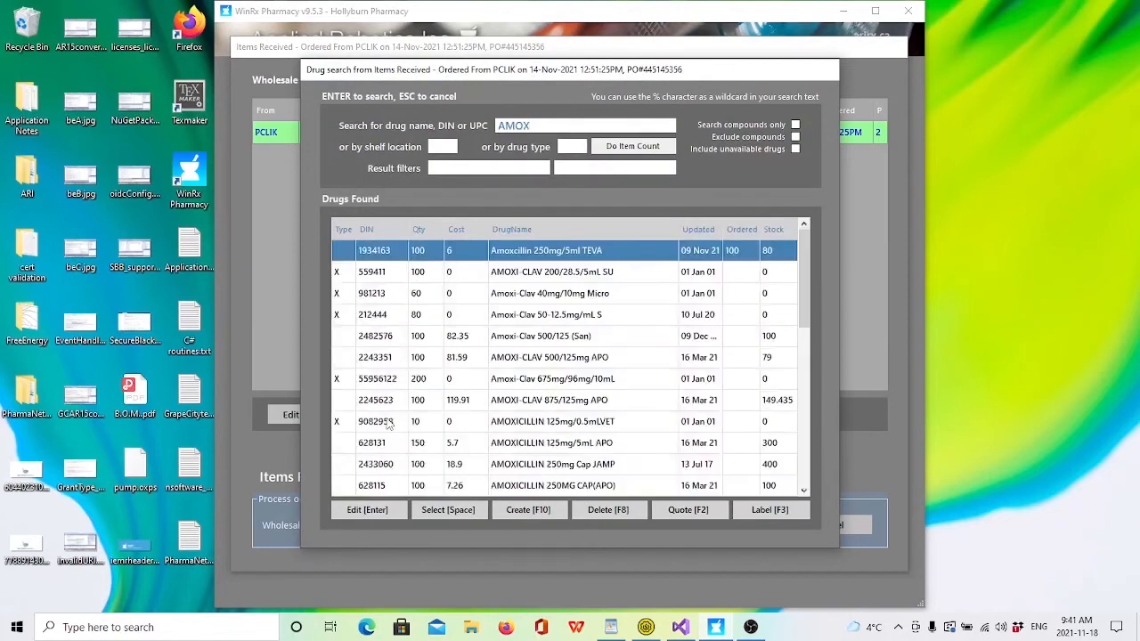
{"action": "key", "text": "Down"}
{"action": "key", "text": "Down"}
{"action": "key", "text": "Down"}
{"action": "key", "text": "Down"}
{"action": "key", "text": "Down"}
{"action": "key", "text": "Down"}
{"action": "key", "text": "Down"}
{"action": "key", "text": "Down"}
{"action": "key", "text": "Down"}
{"action": "key", "text": "Down"}
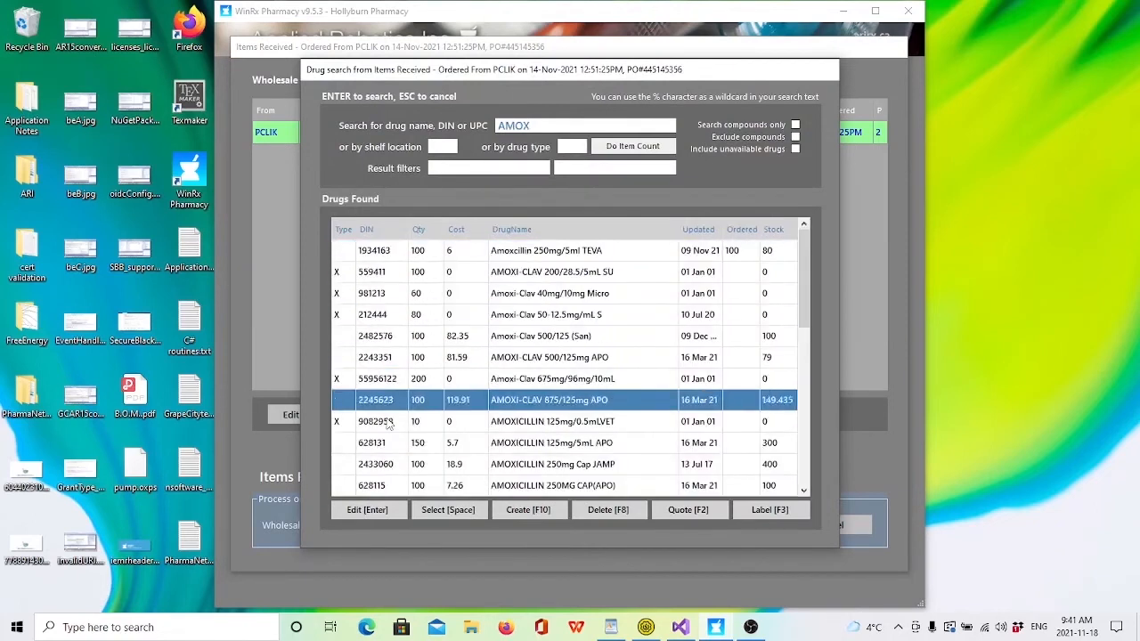
{"action": "key", "text": "Down"}
{"action": "key", "text": "Down"}
{"action": "key", "text": "Up"}
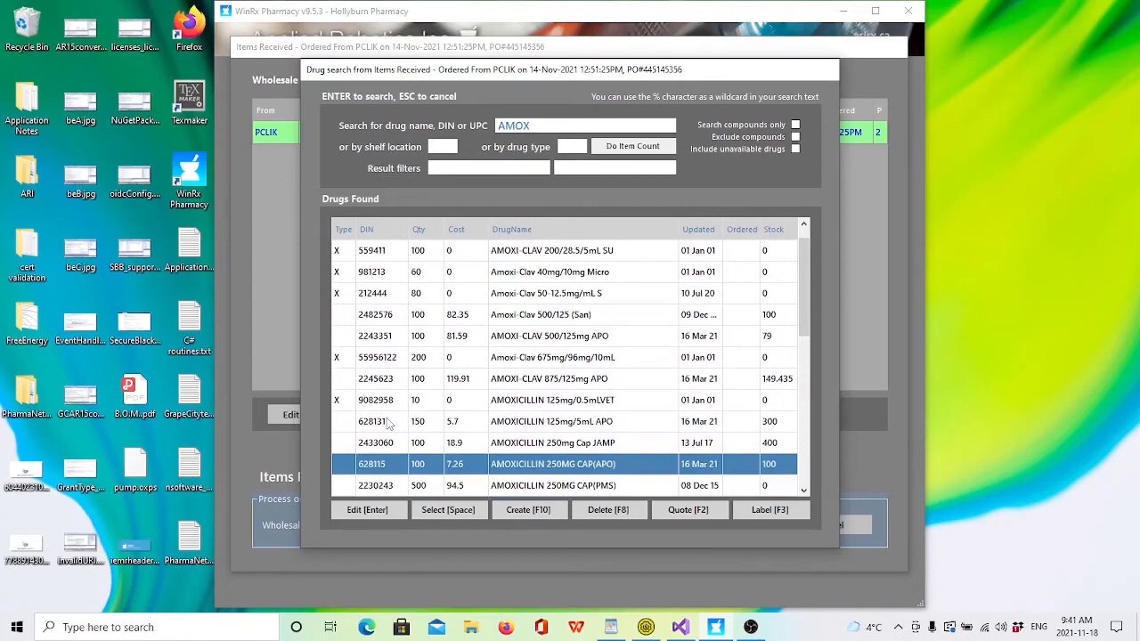
{"action": "key", "text": "Return"}
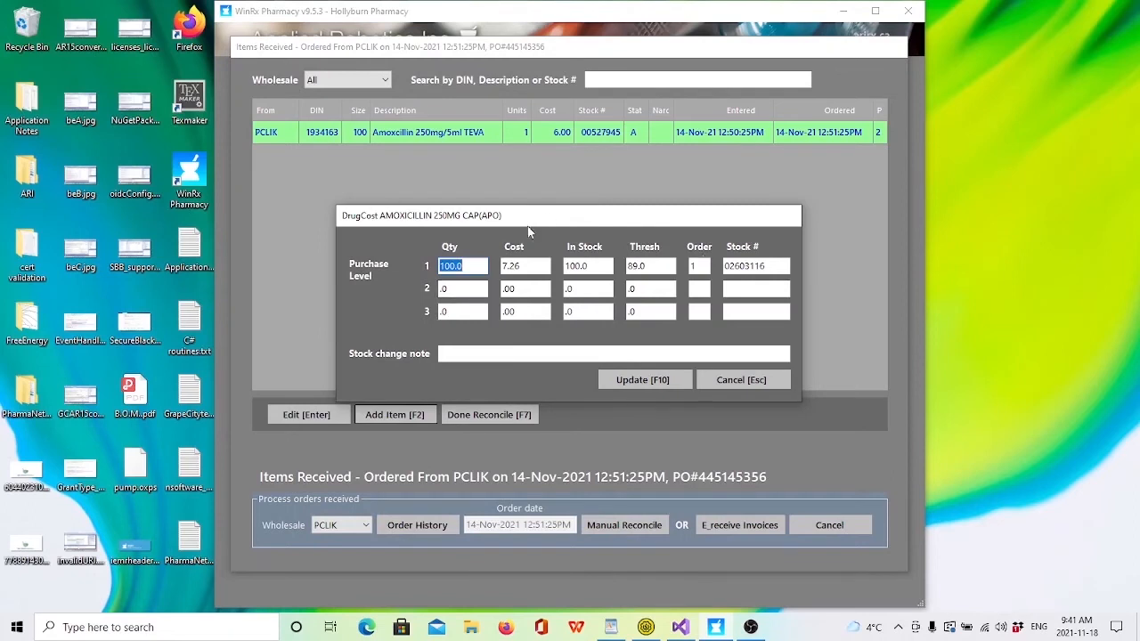
{"action": "left_click", "coordinate": [742, 382]}
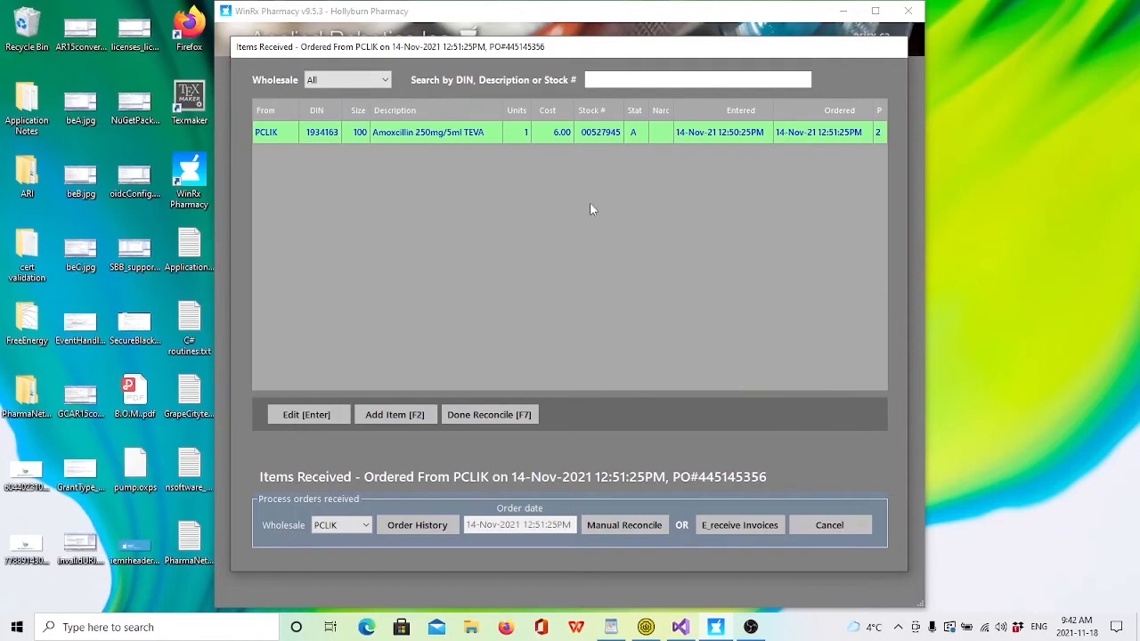
Step: Finish the manual reconciliation of the PCLIK order and close the buy list
{"action": "left_click", "coordinate": [493, 415]}
{"action": "key", "text": "Escape"}
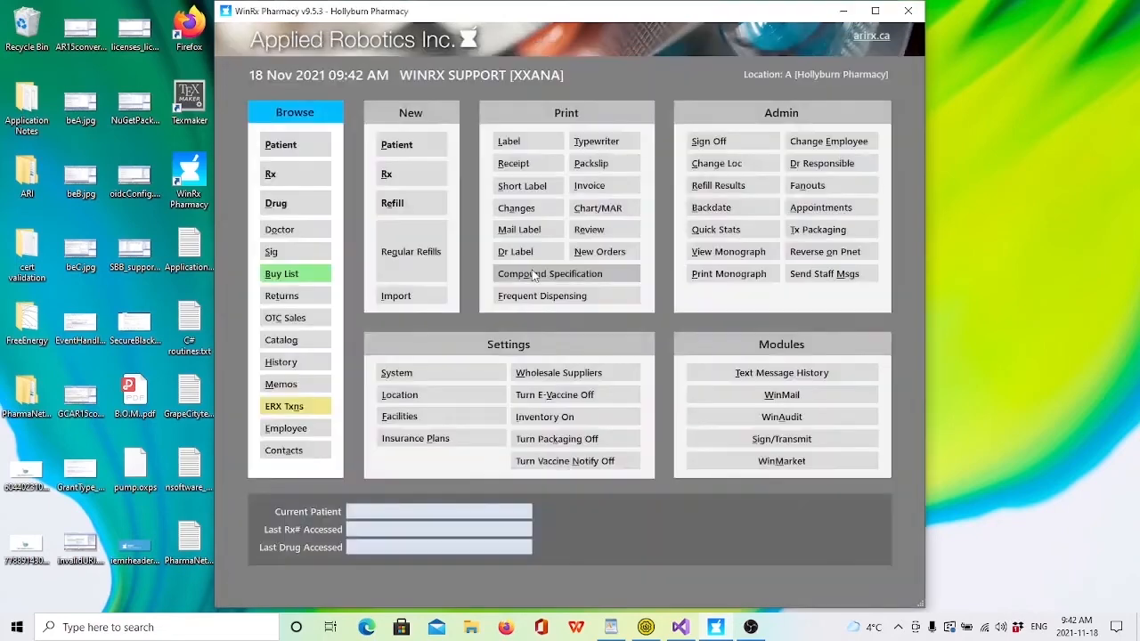
Step: Search the drug records for "AMOX" to check the stock and ordered quantities after reconciliation
{"action": "left_click", "coordinate": [283, 204]}
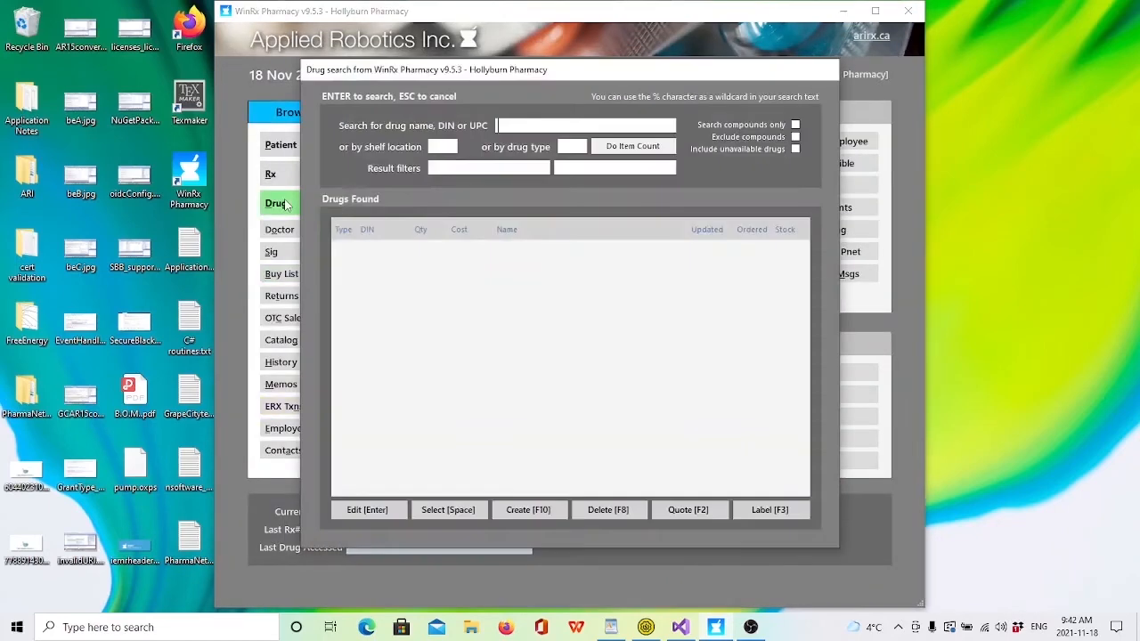
{"action": "type", "text": "AMOX"}
{"action": "key", "text": "Return"}
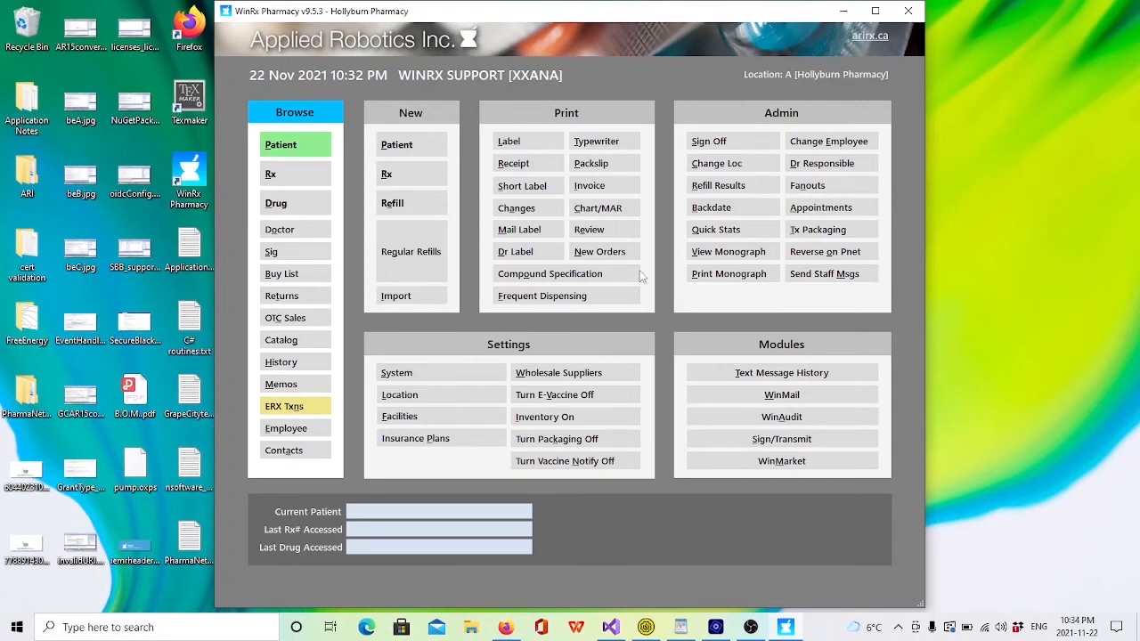
Step: Review the McKesson (PCLIK) wholesale supplier's ordering and e-invoice settings, then close the supplier record and list without changes
{"action": "left_click", "coordinate": [564, 375]}
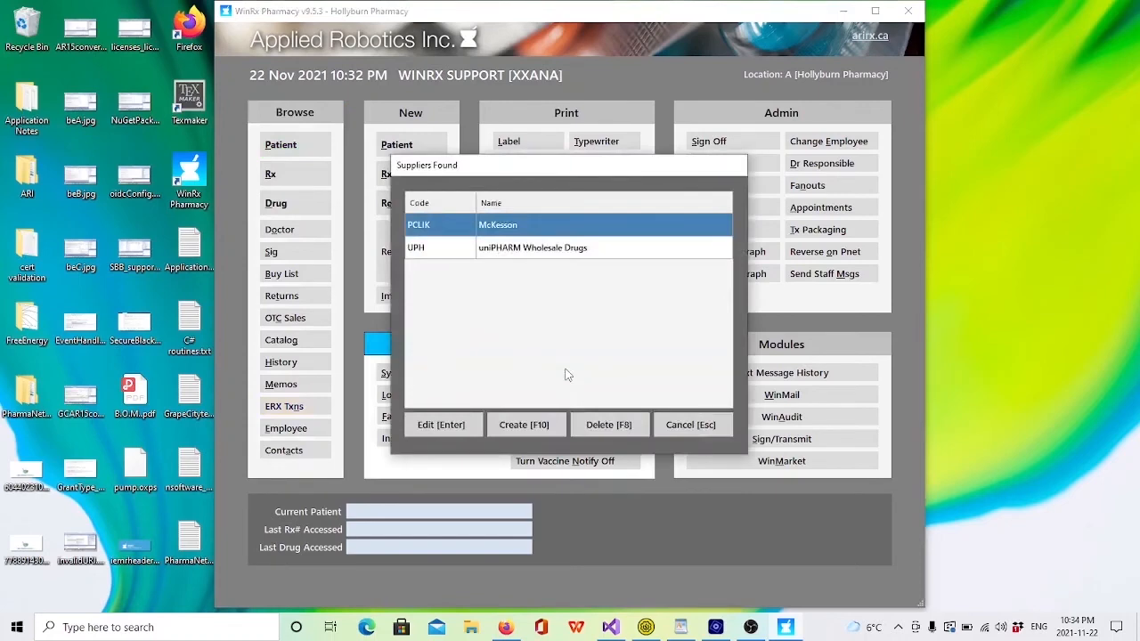
{"action": "key", "text": "Return"}
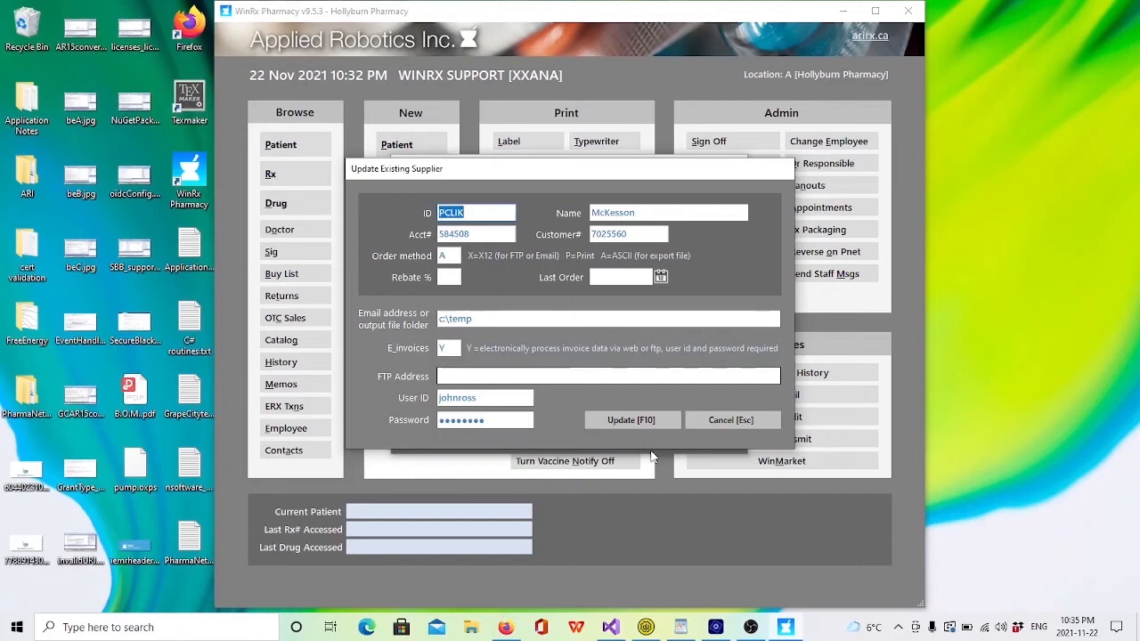
{"action": "left_click", "coordinate": [728, 424]}
{"action": "left_click", "coordinate": [724, 427]}
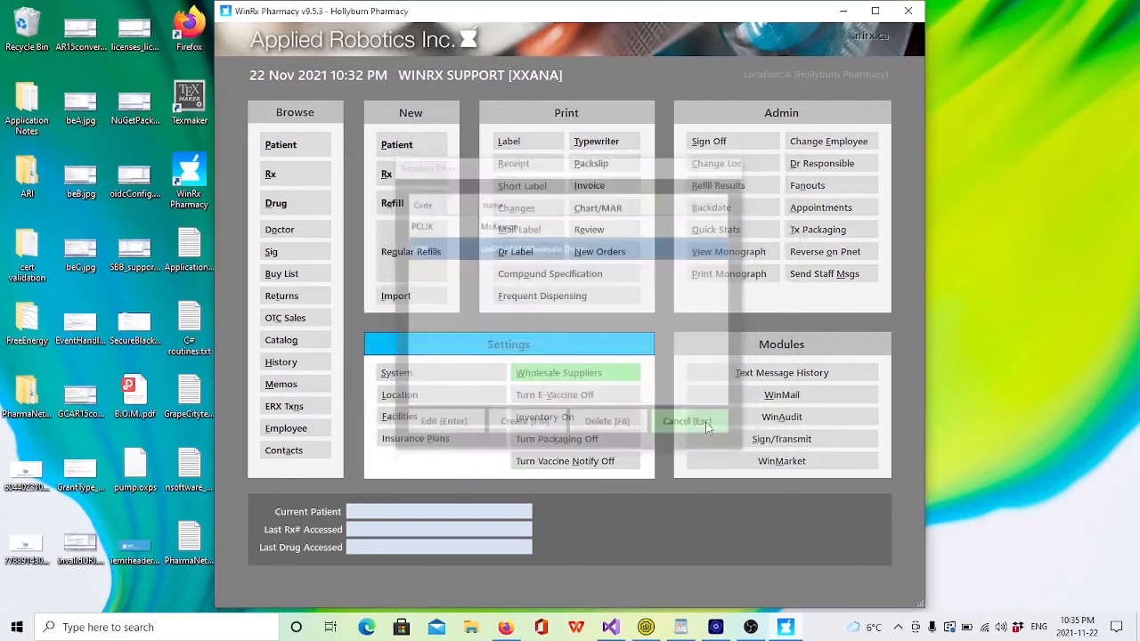
Step: Open electronic invoice receiving from the buy list and download the PCLIK invoices for 21 Nov 2021
{"action": "left_click", "coordinate": [283, 274]}
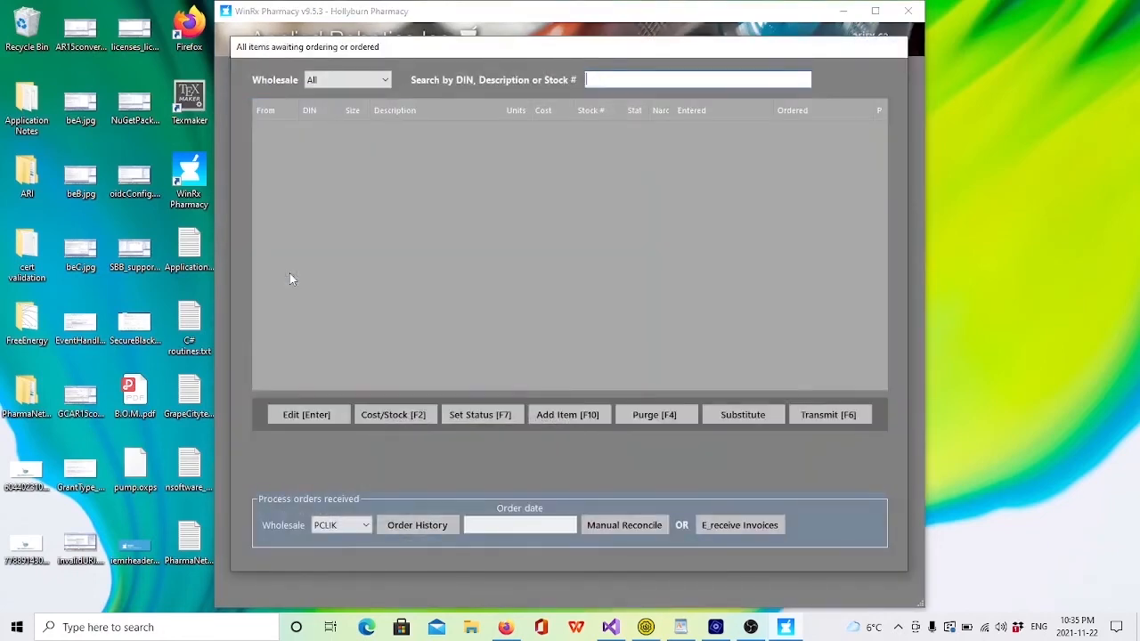
{"action": "left_click", "coordinate": [726, 532]}
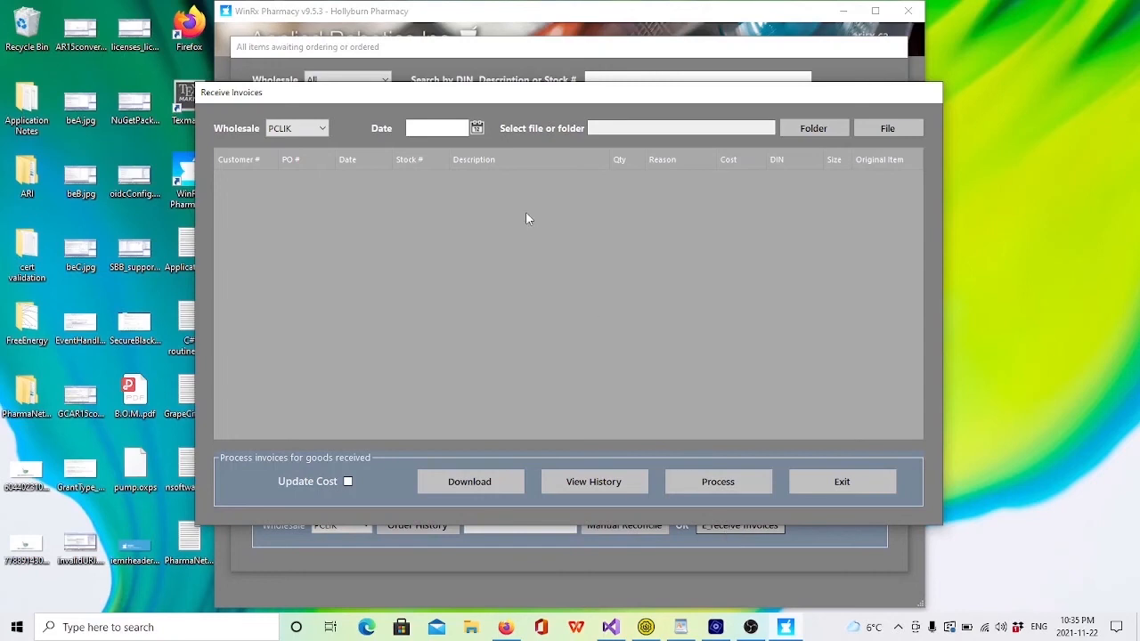
{"action": "left_click", "coordinate": [477, 128]}
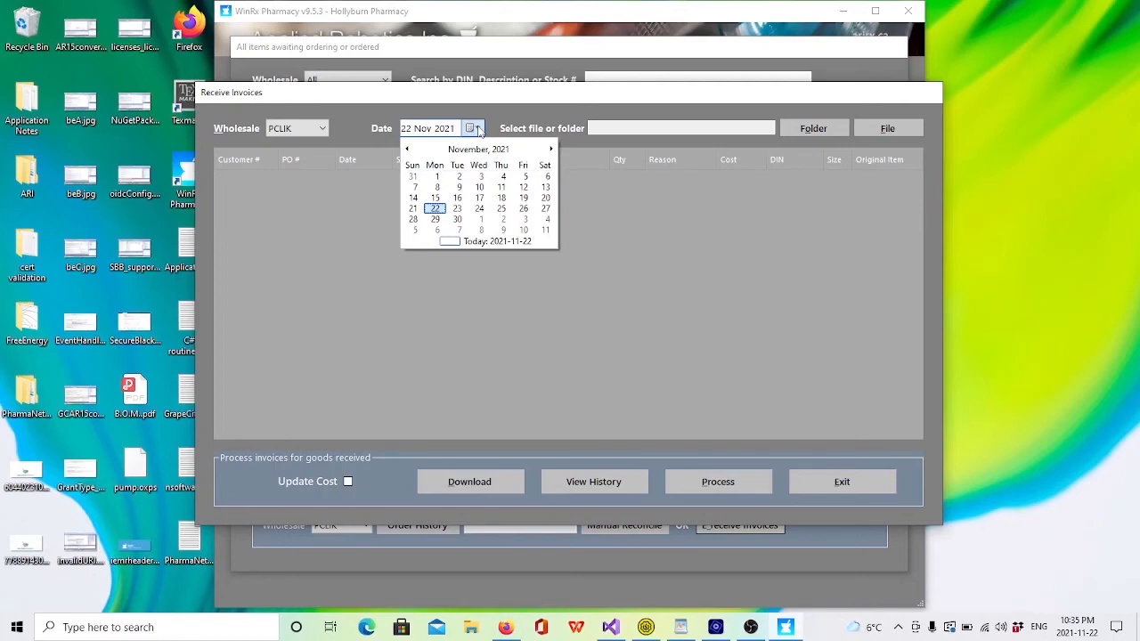
{"action": "left_click", "coordinate": [414, 208]}
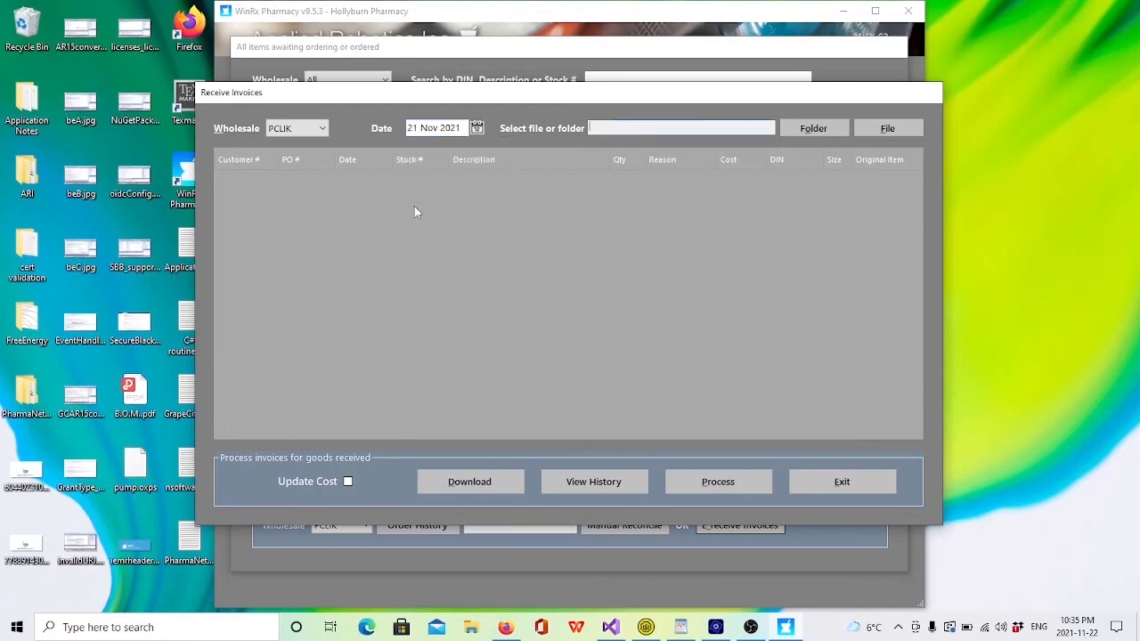
{"action": "left_click", "coordinate": [469, 481]}
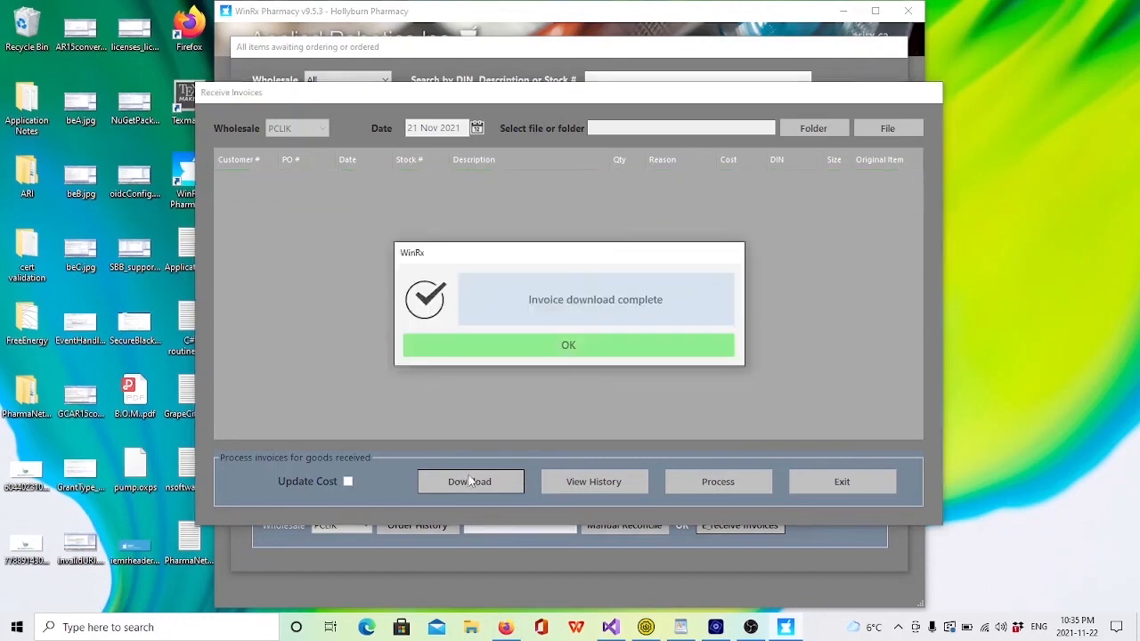
{"action": "left_click", "coordinate": [580, 351]}
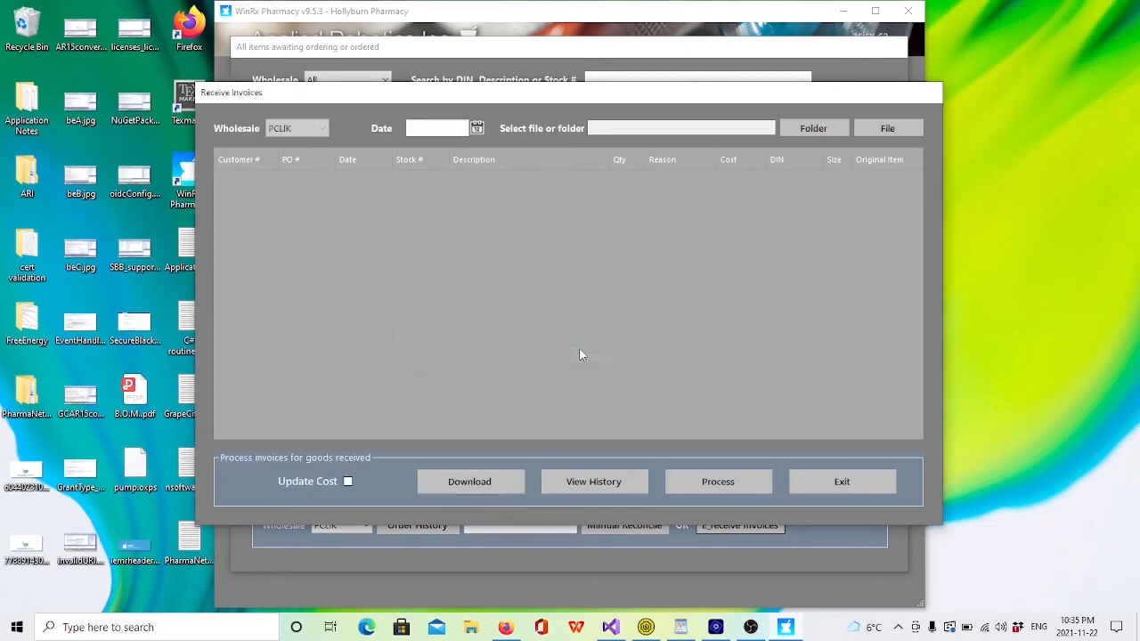
Step: View the invoice report 731883.pdf from the invoice history and close the PDF
{"action": "left_click", "coordinate": [585, 486]}
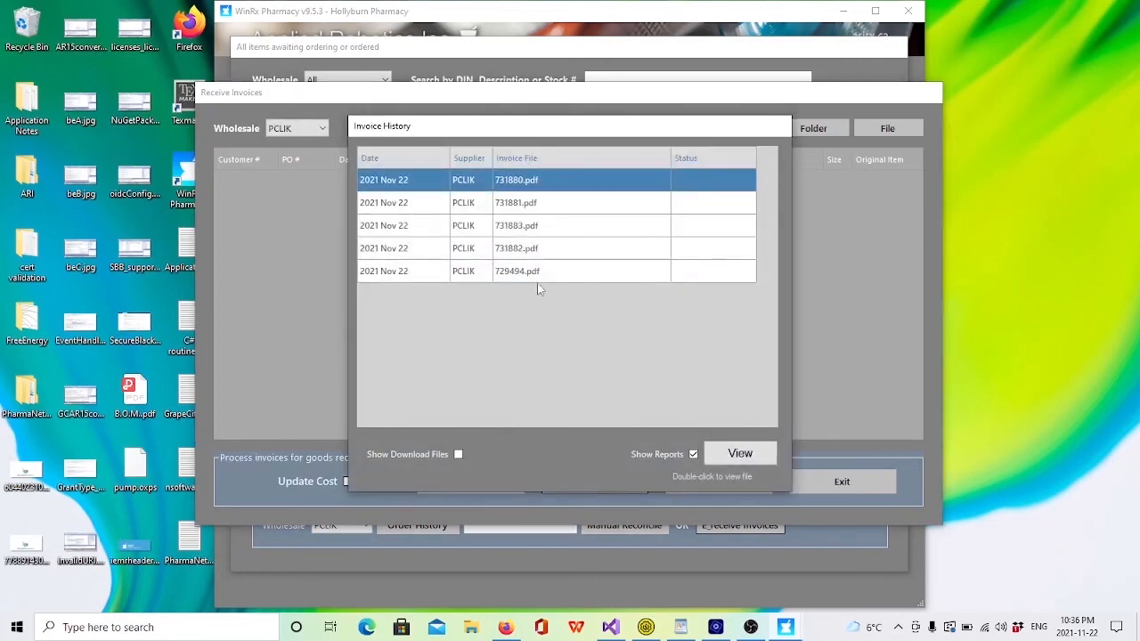
{"action": "left_click", "coordinate": [525, 229]}
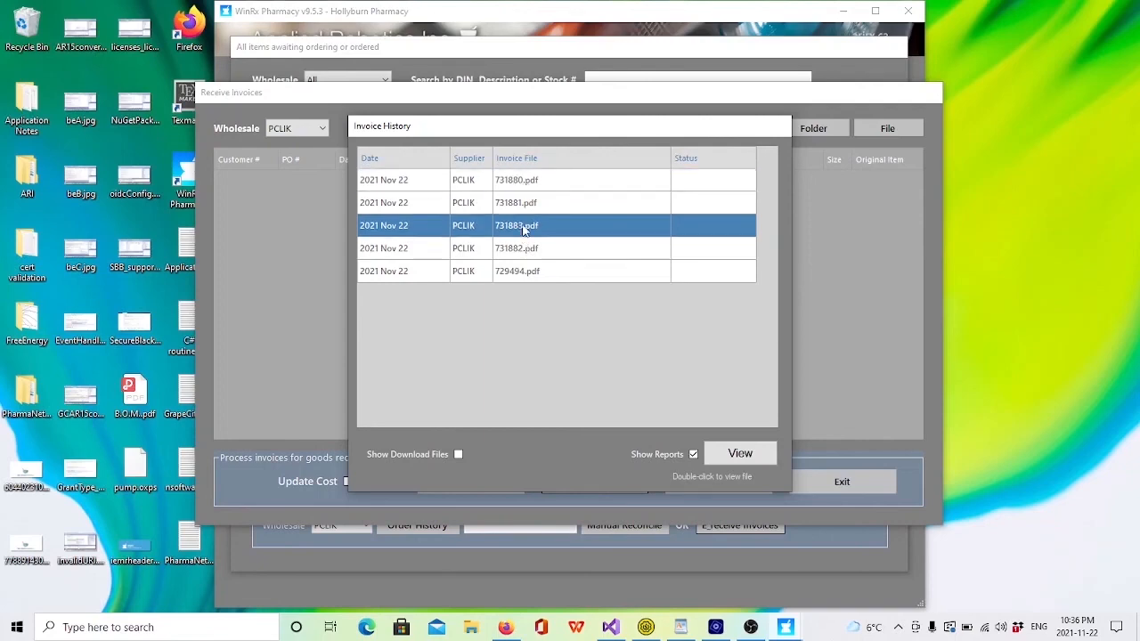
{"action": "left_click", "coordinate": [740, 456]}
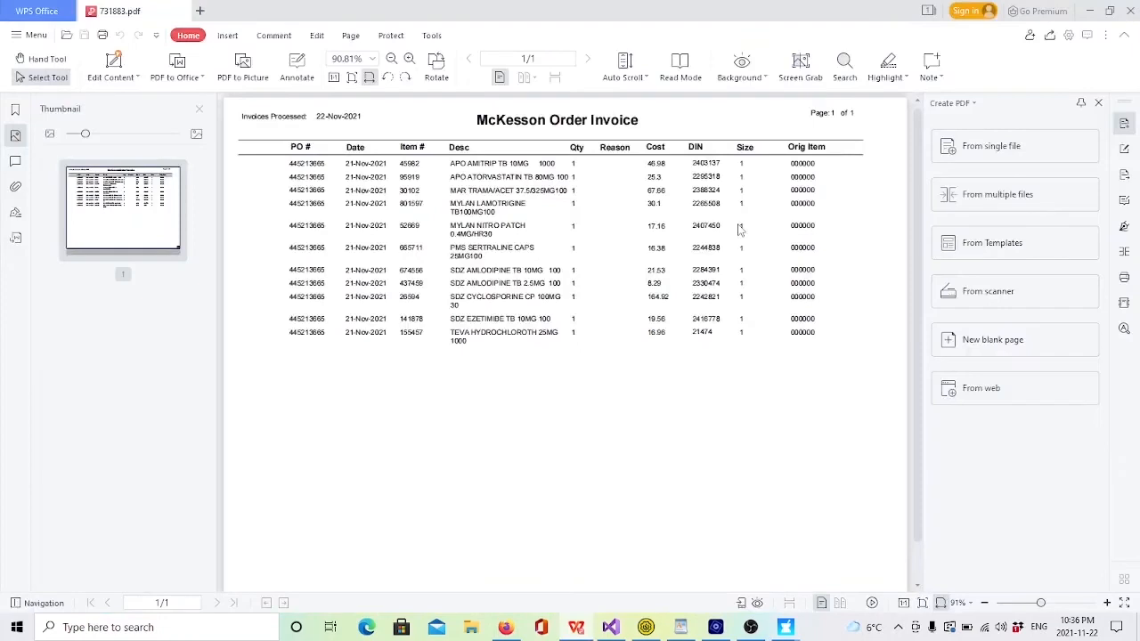
{"action": "left_click", "coordinate": [1132, 15]}
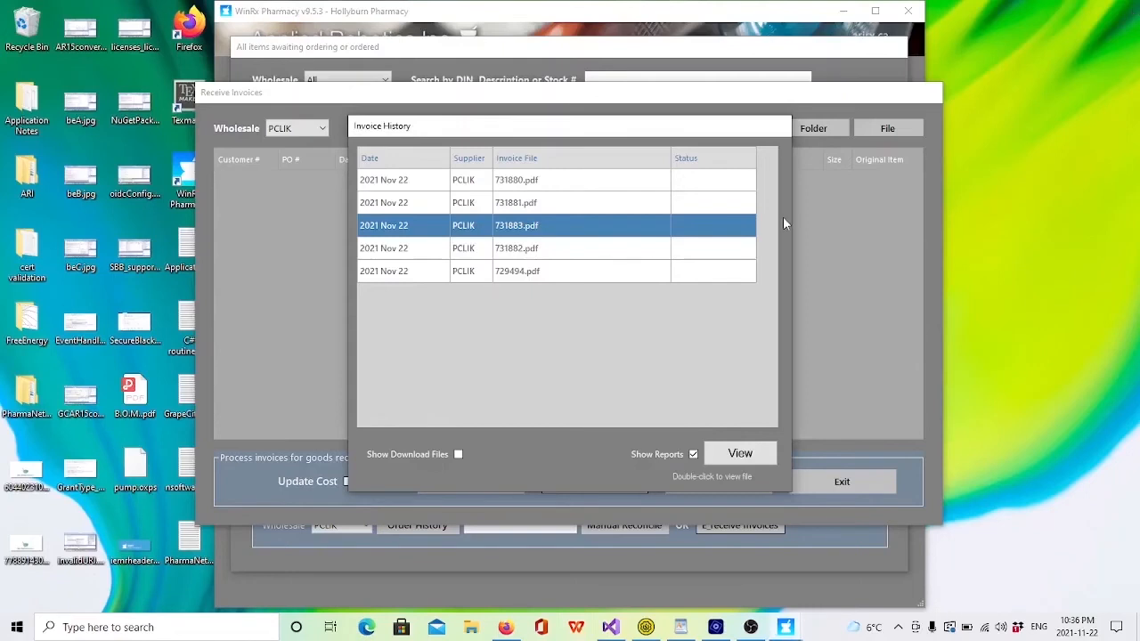
Step: Load the downloaded invoice file 731882.XML from the invoice history, process its items, and exit invoice receiving and the buy list
{"action": "left_click", "coordinate": [459, 456]}
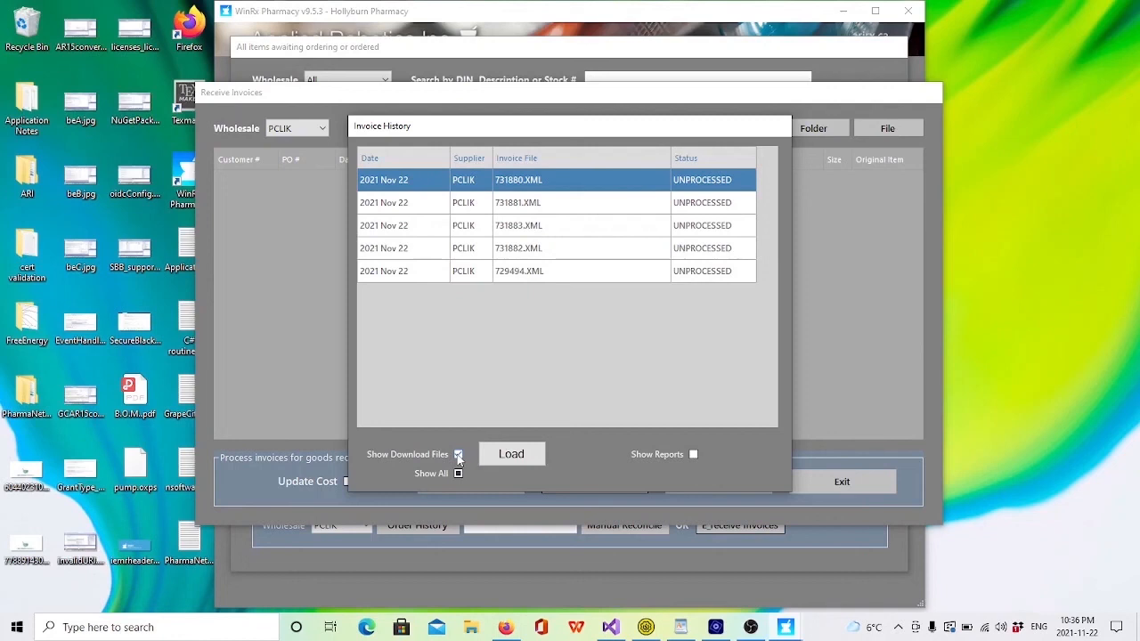
{"action": "left_click", "coordinate": [537, 253]}
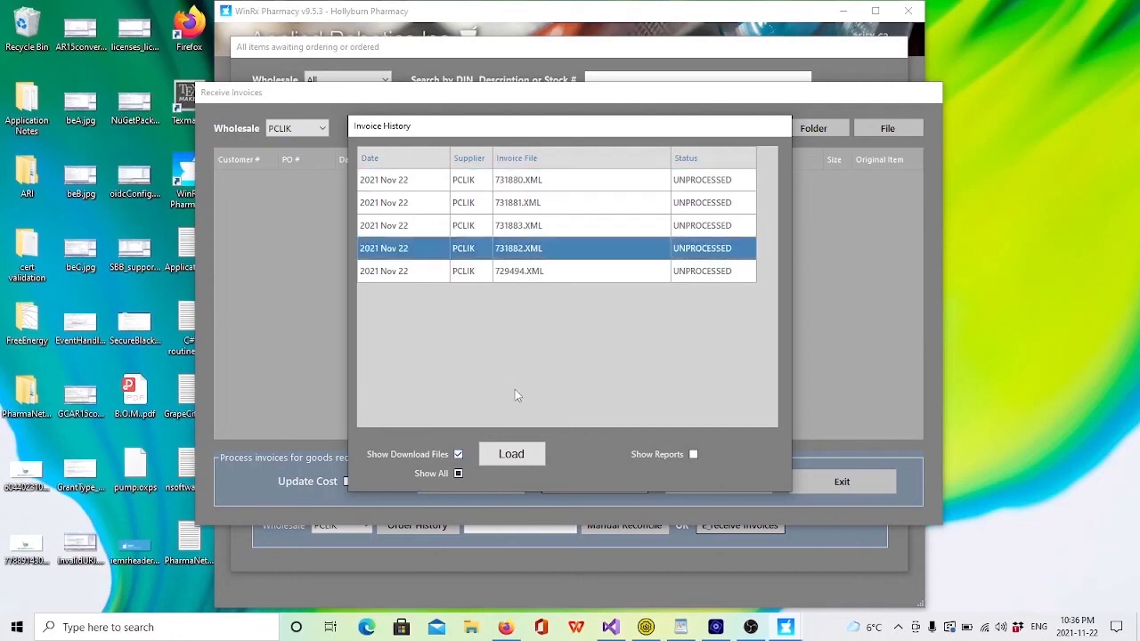
{"action": "left_click", "coordinate": [512, 455]}
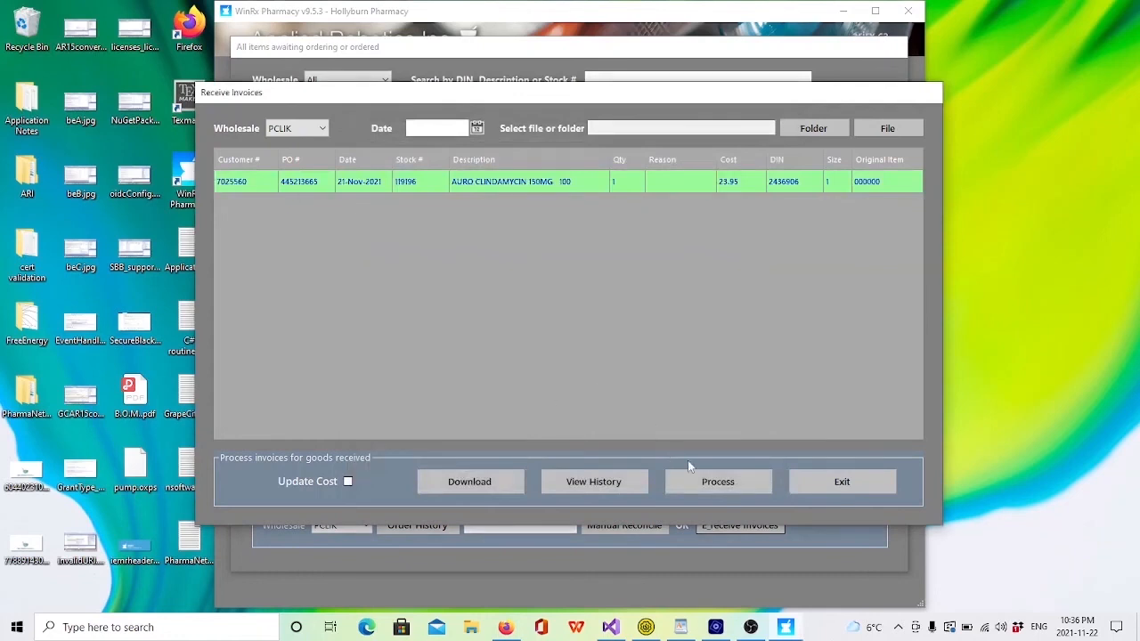
{"action": "left_click", "coordinate": [716, 485]}
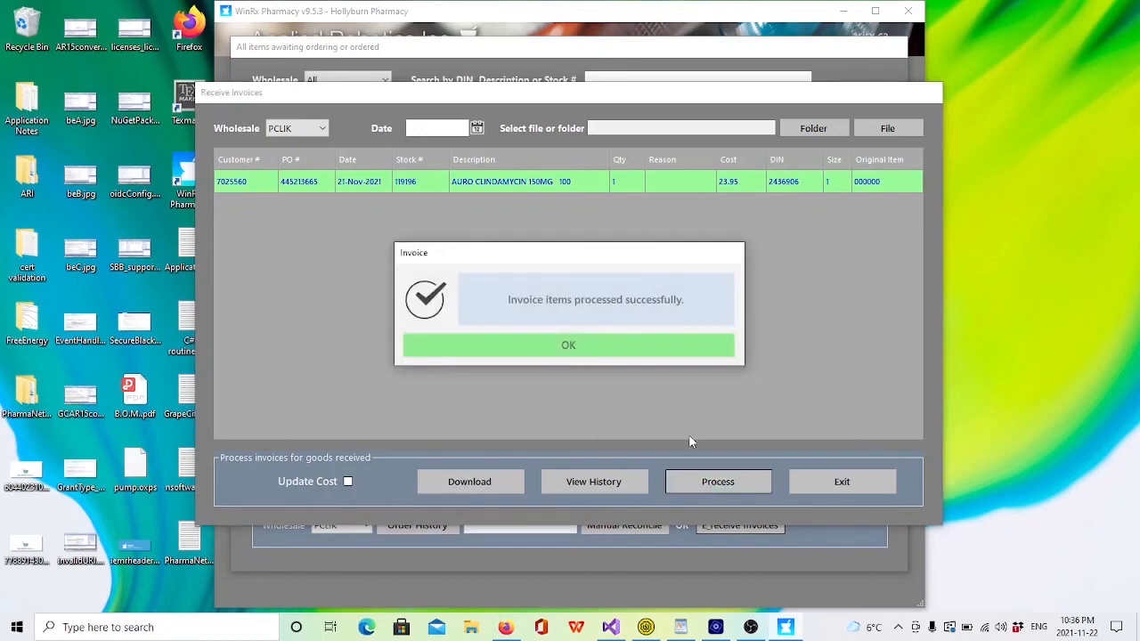
{"action": "left_click", "coordinate": [637, 348]}
{"action": "left_click", "coordinate": [837, 485]}
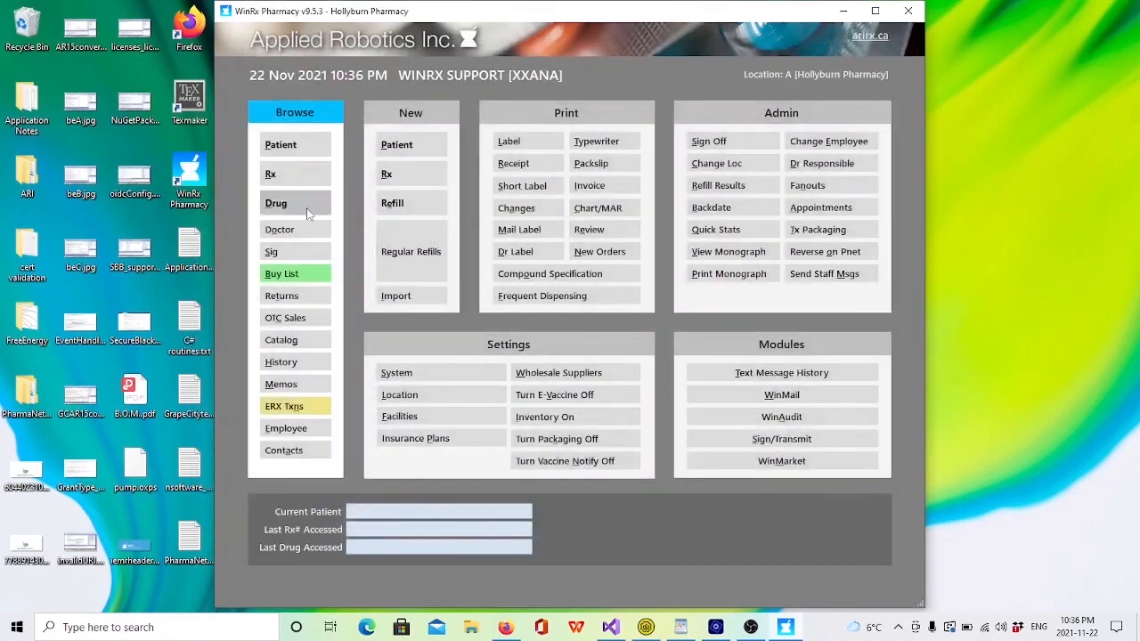
Step: Open the drug record with DIN 2436906, review its stock change log, and close the log
{"action": "left_click", "coordinate": [298, 213]}
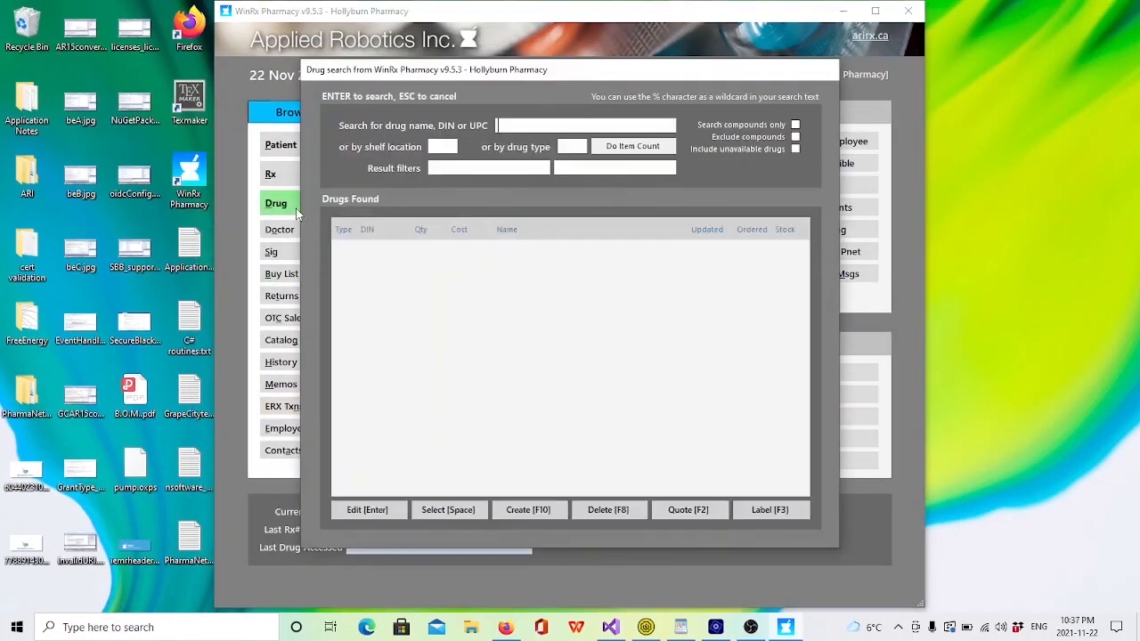
{"action": "type", "text": "2436906"}
{"action": "key", "text": "Return"}
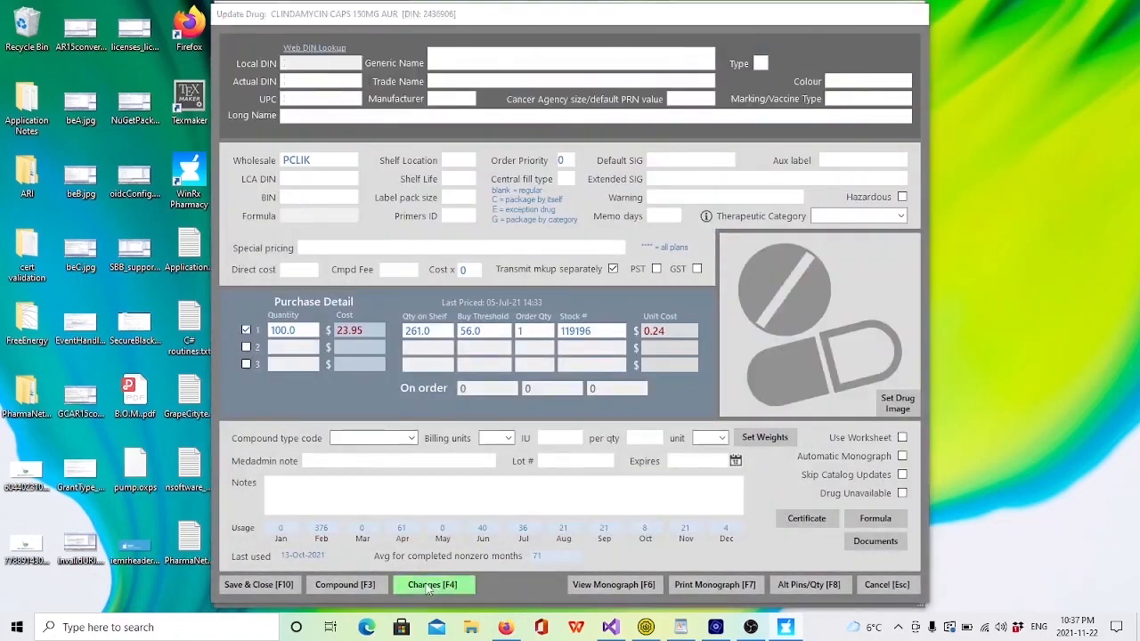
{"action": "left_click", "coordinate": [431, 586]}
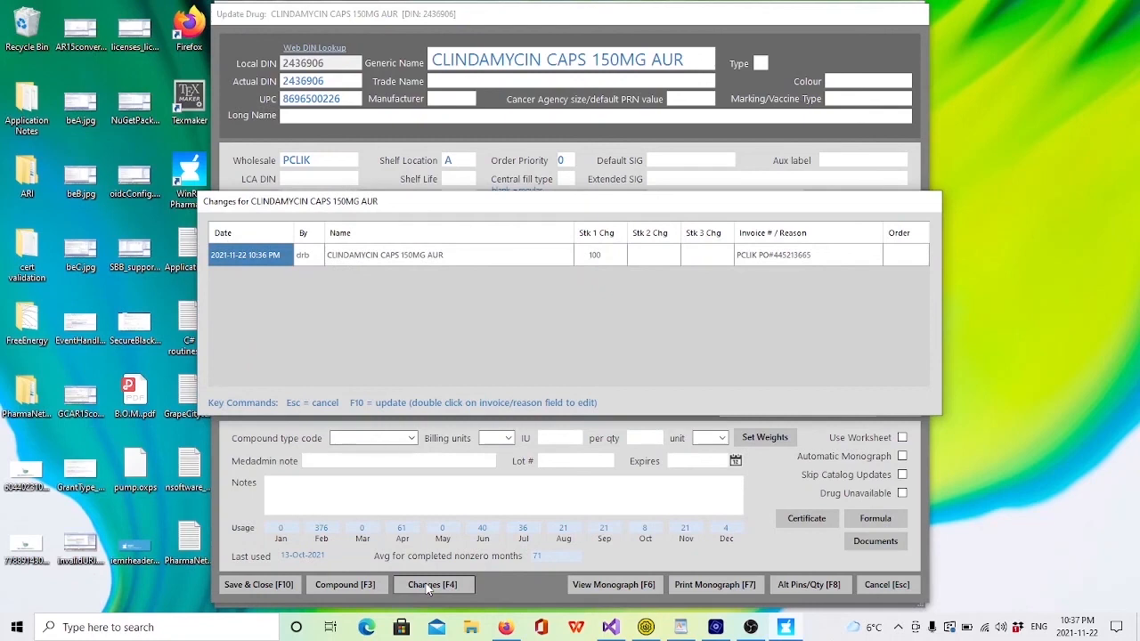
{"action": "key", "text": "Escape"}
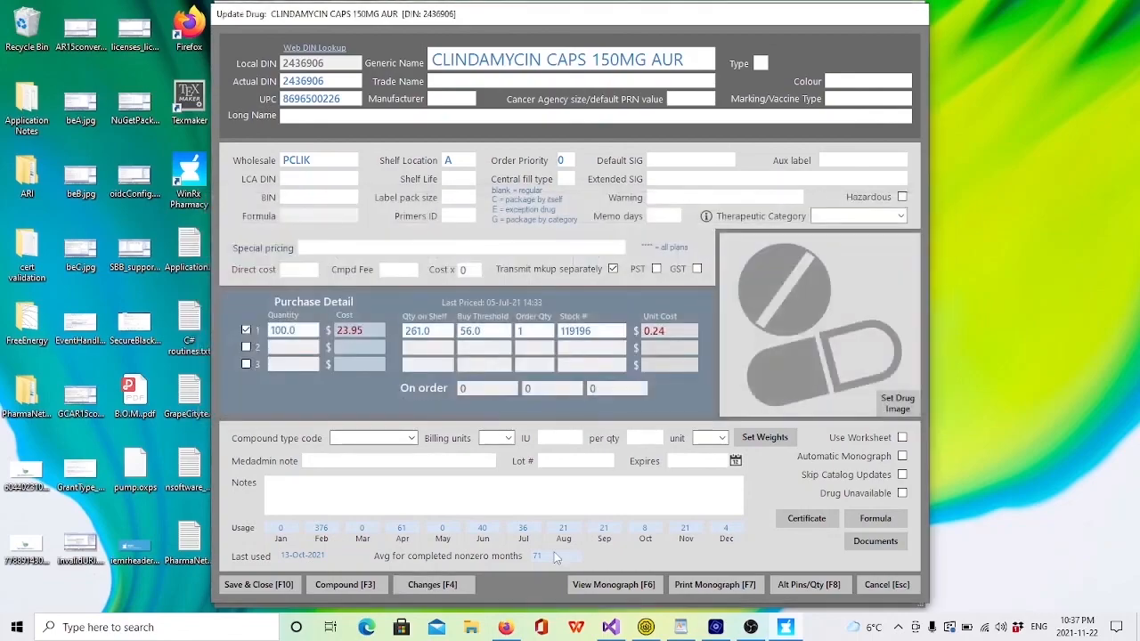